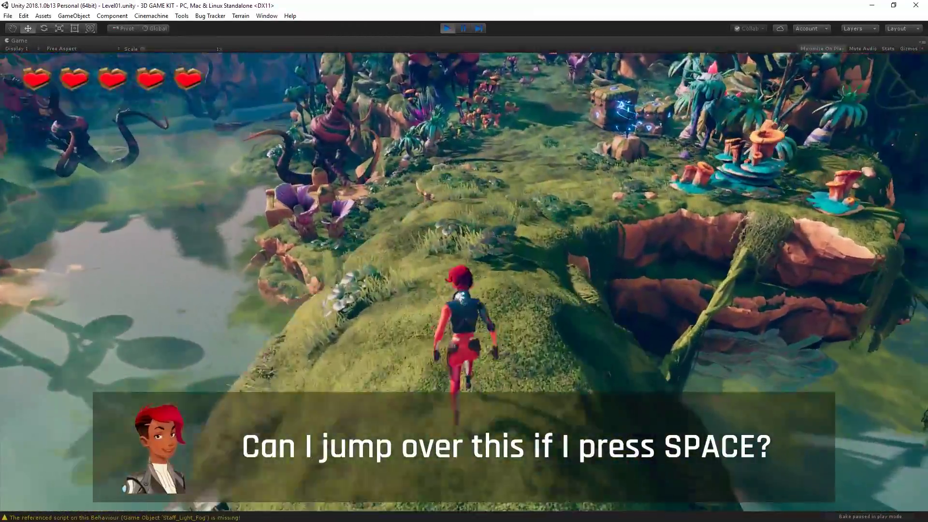
# Step: Playtest Level01 by running past the glowing staff pedestal to the rune-marked stone blocks and attacking beside them
pyautogui.press('w')
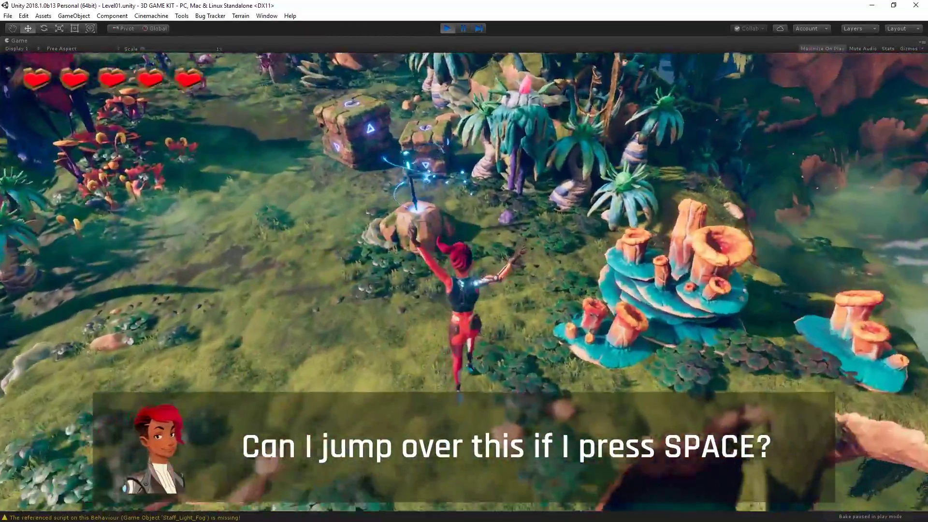
pyautogui.press('w')
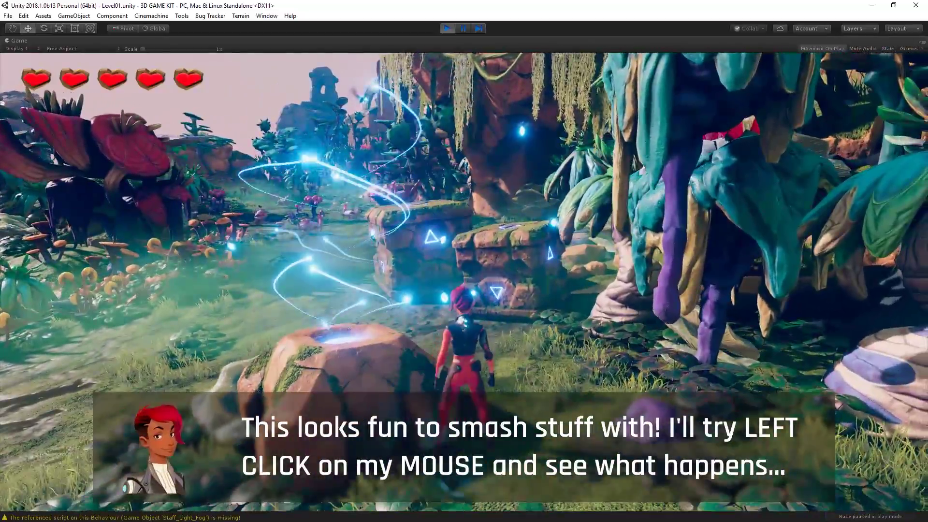
pyautogui.press('w')
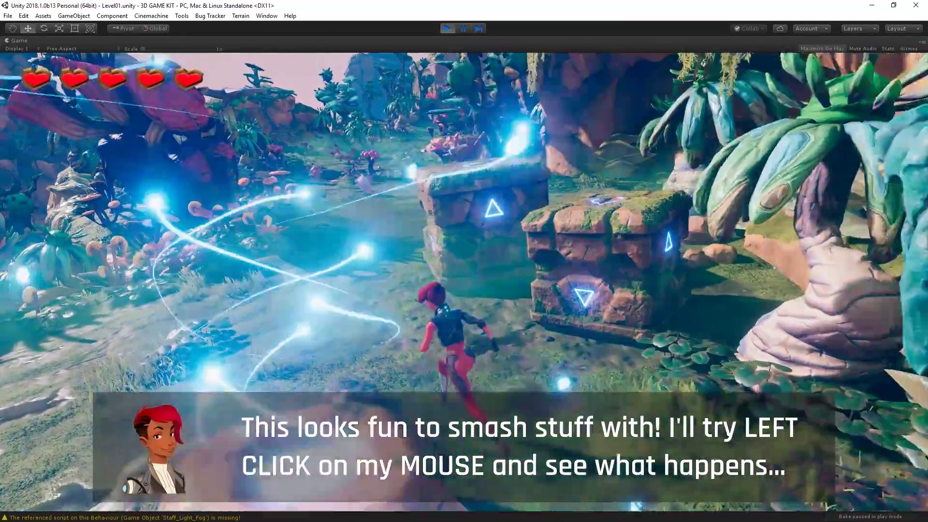
pyautogui.press('s')
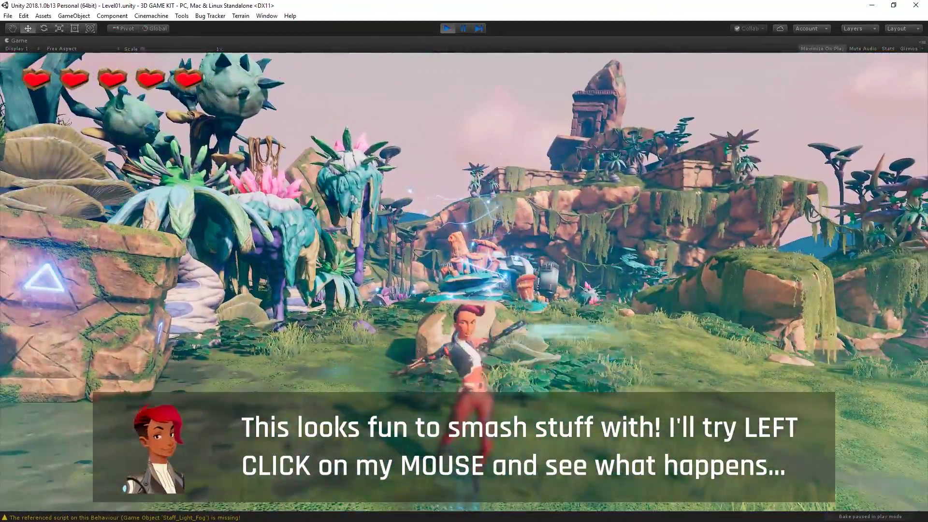
pyautogui.press('w')
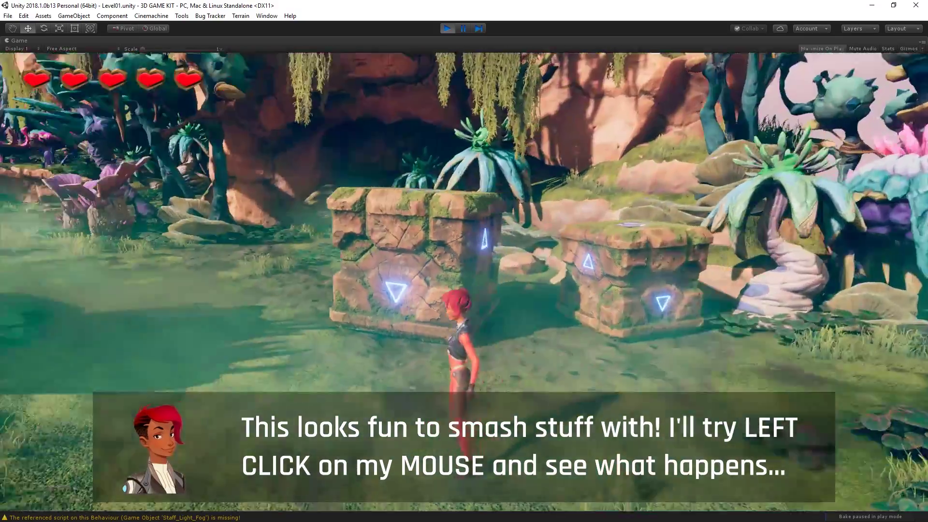
pyautogui.click(464, 280)
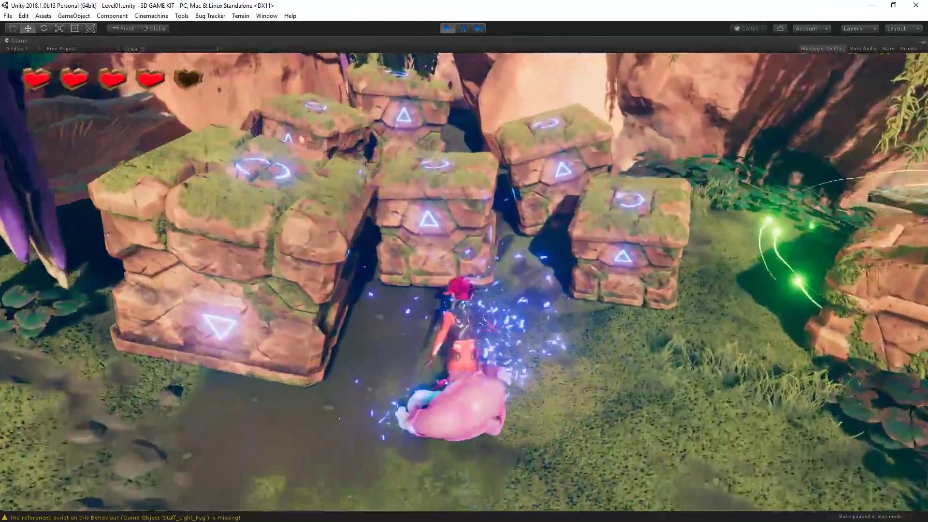
# Step: Explore Level01 with the character, running from the huge closed door over the mossy slopes and along the grassy path
pyautogui.press('s')
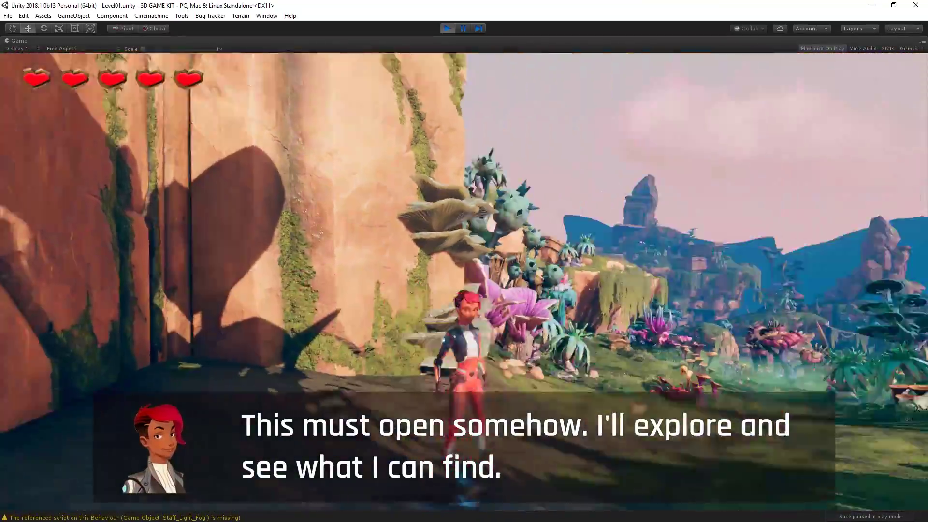
pyautogui.press('w')
pyautogui.press('w')
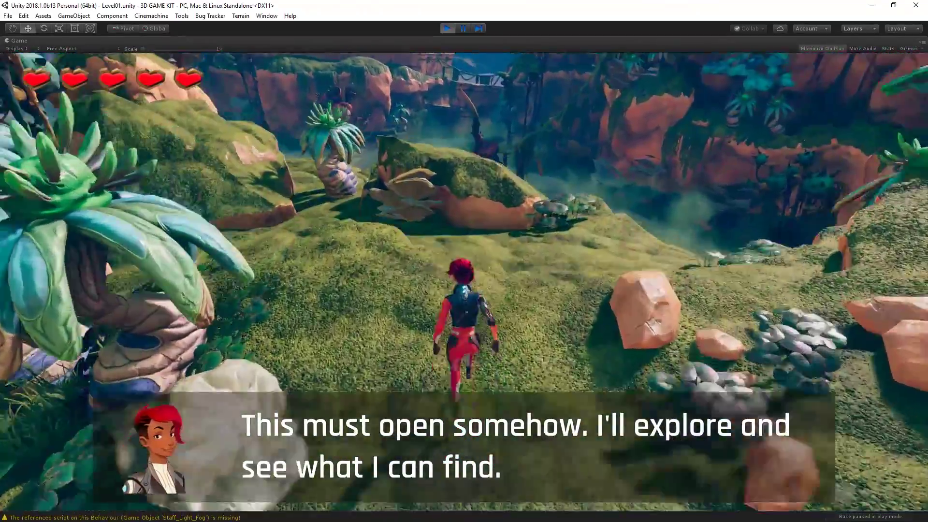
pyautogui.press('w')
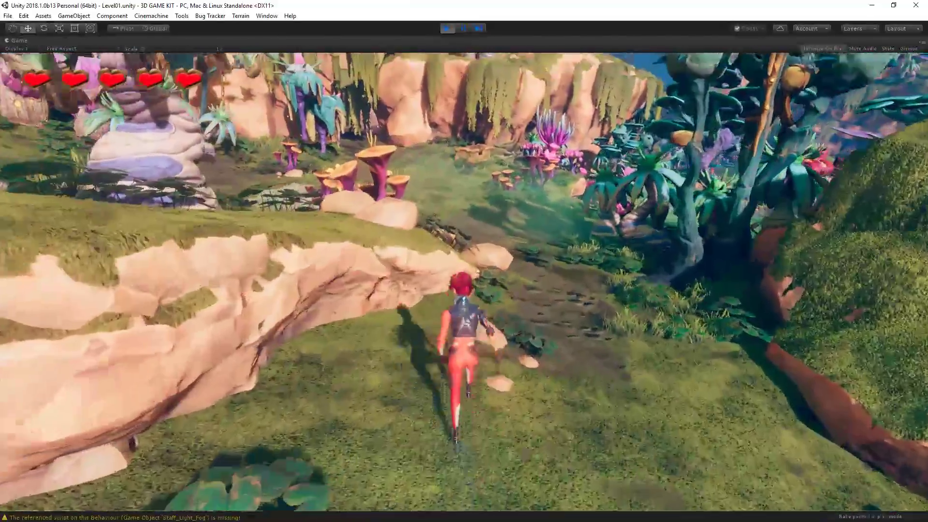
pyautogui.press('w')
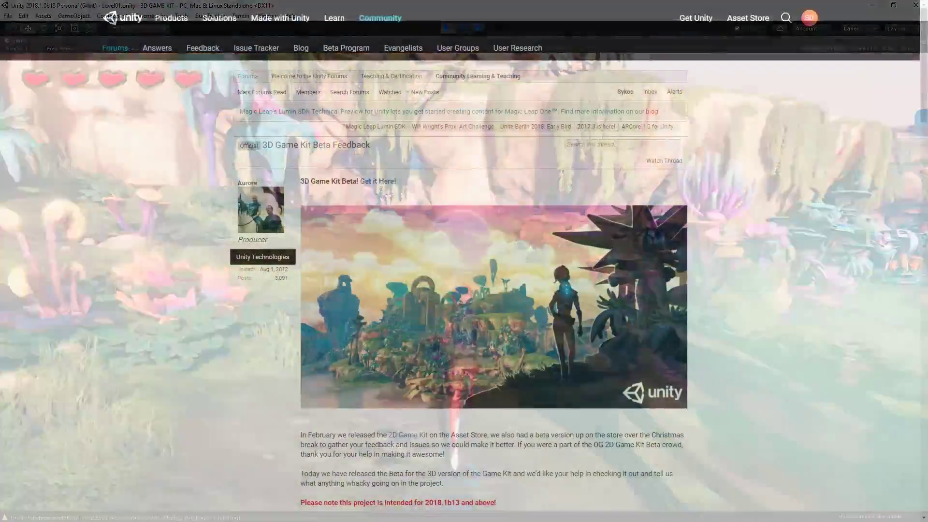
# Step: Switch to the browser and read the opening post of the 3D Game Kit Beta Feedback forum thread
pyautogui.scroll(-1, 464, 261)
pyautogui.scroll(-2, 464, 261)
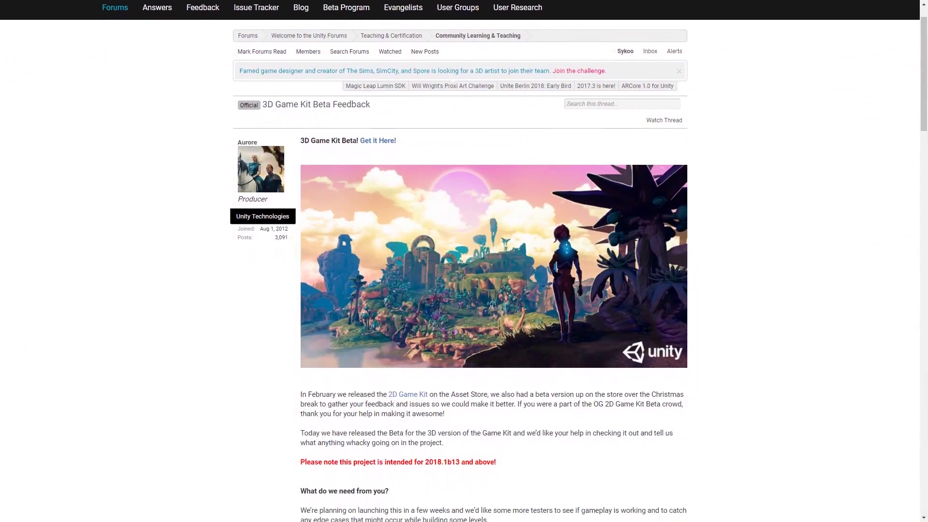
pyautogui.scroll(-2, 464, 261)
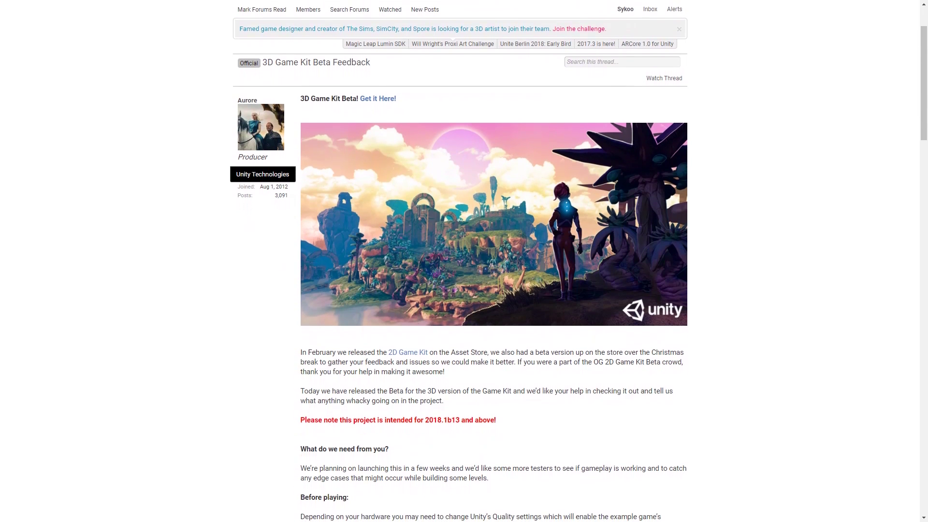
pyautogui.scroll(-1, 464, 261)
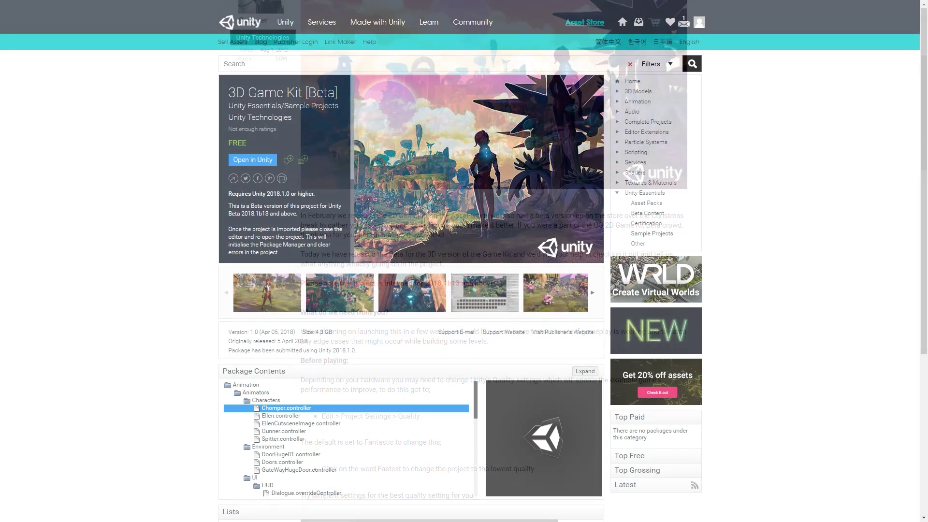
# Step: Review the Asset Store page for 3D Game Kit [Beta], from its requirements and package contents down to the recommendations
pyautogui.scroll(-1, 464, 261)
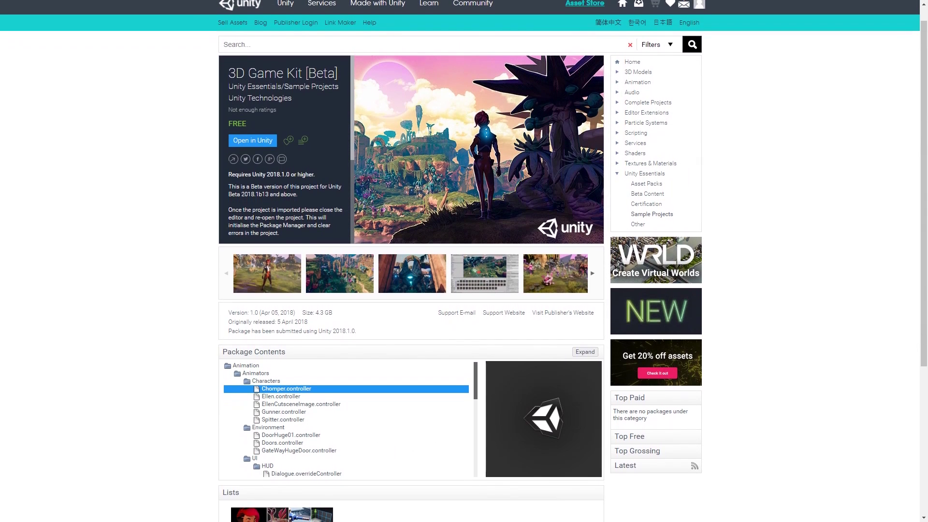
pyautogui.scroll(-2, 464, 261)
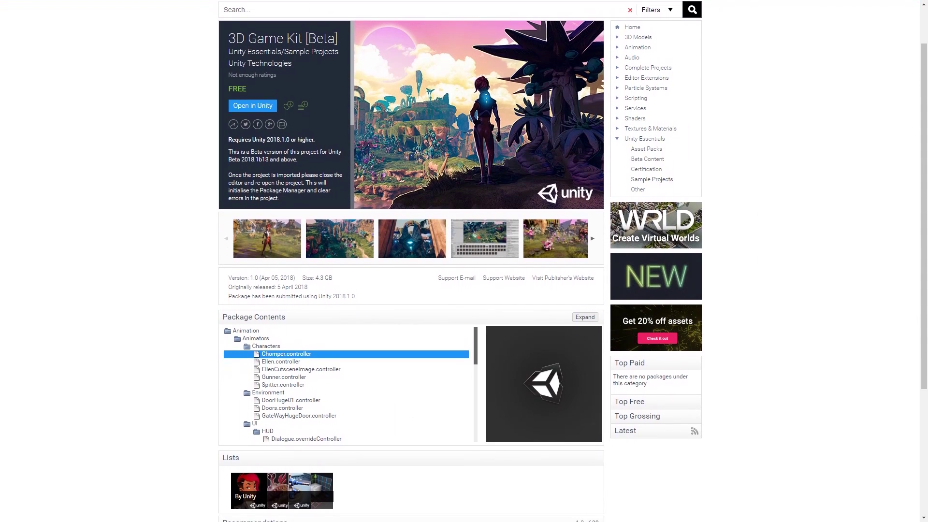
pyautogui.scroll(-2, 464, 261)
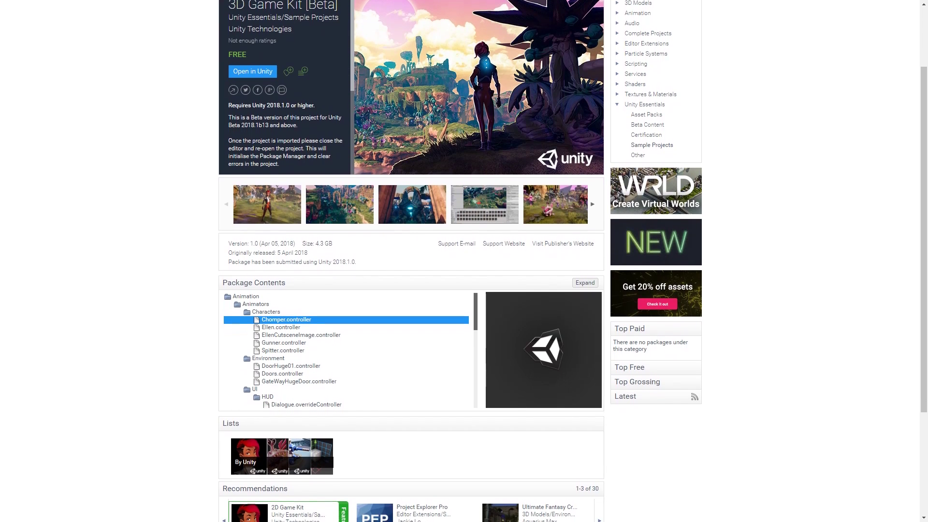
pyautogui.scroll(-2, 464, 261)
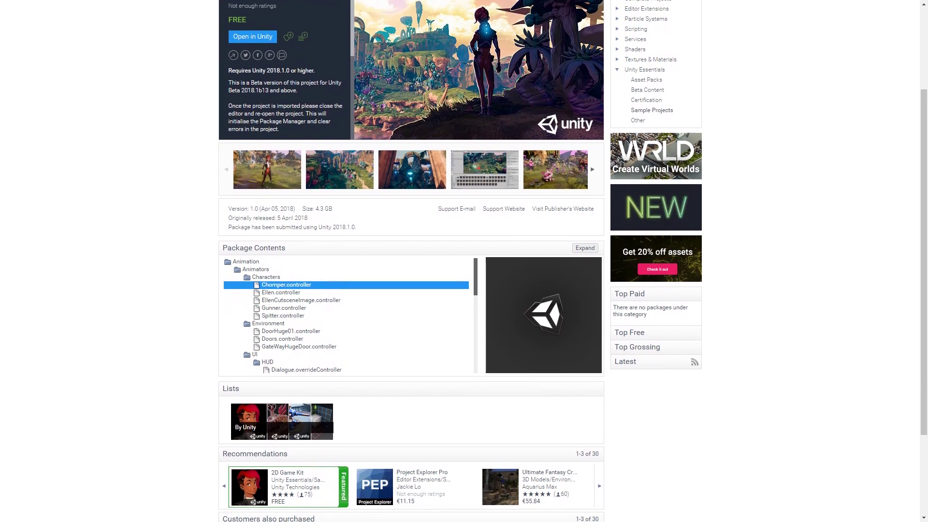
pyautogui.scroll(-2, 464, 261)
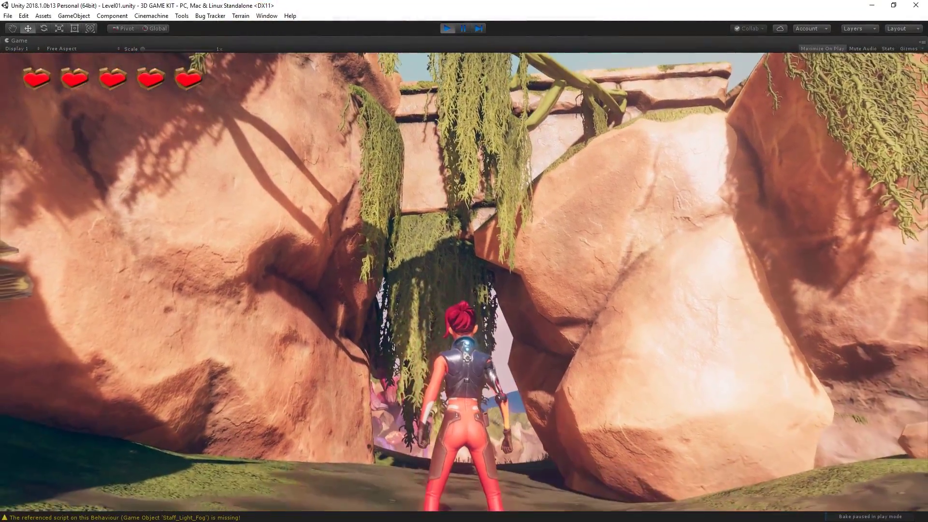
# Step: Switch back to the Unity game, run through the vine-covered passage and fight the pink creatures beside the ruins' stone steps
pyautogui.press('w')
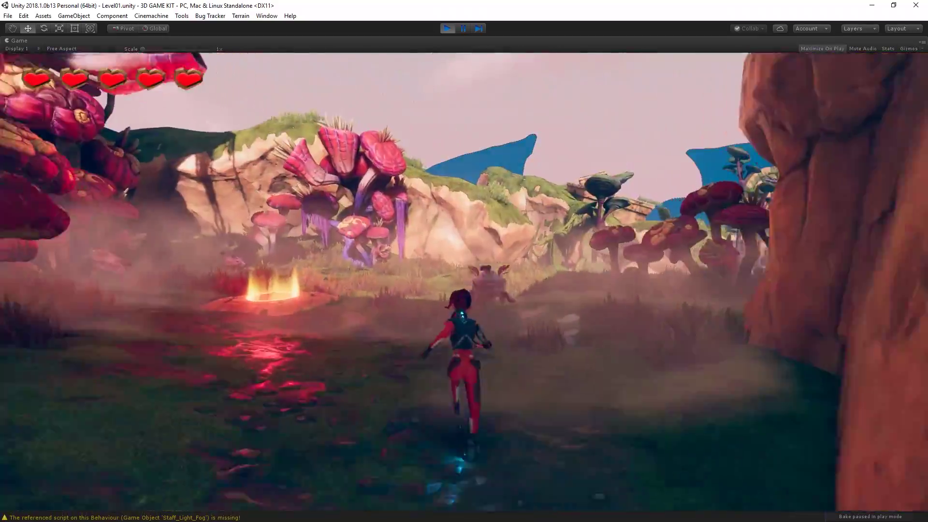
pyautogui.press('w')
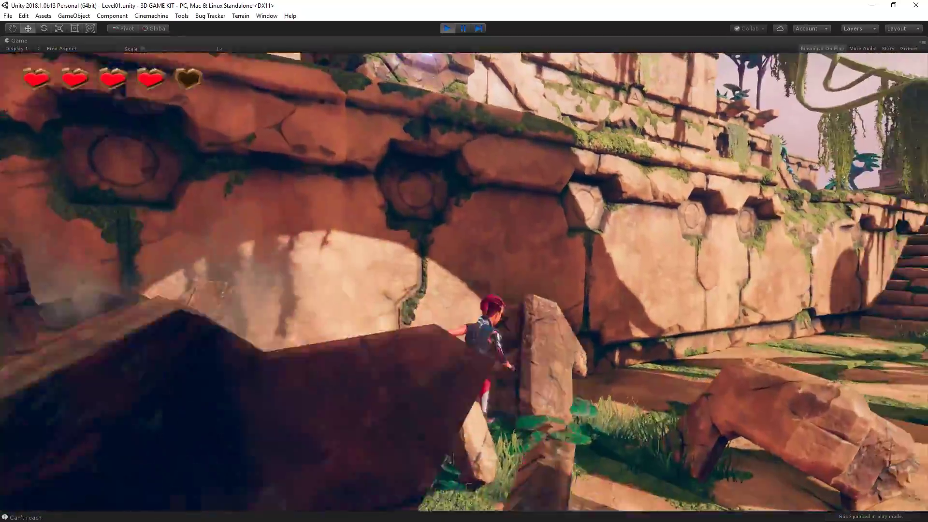
pyautogui.press('space')
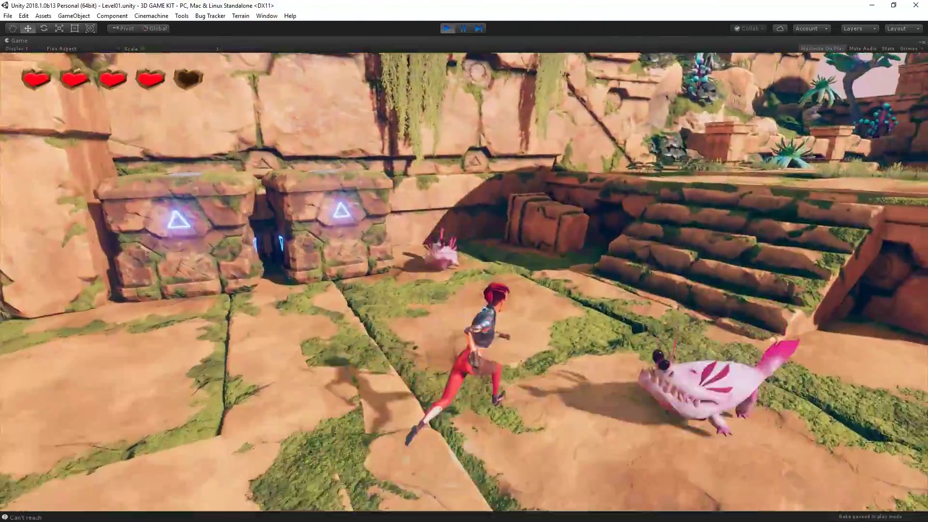
pyautogui.press('w')
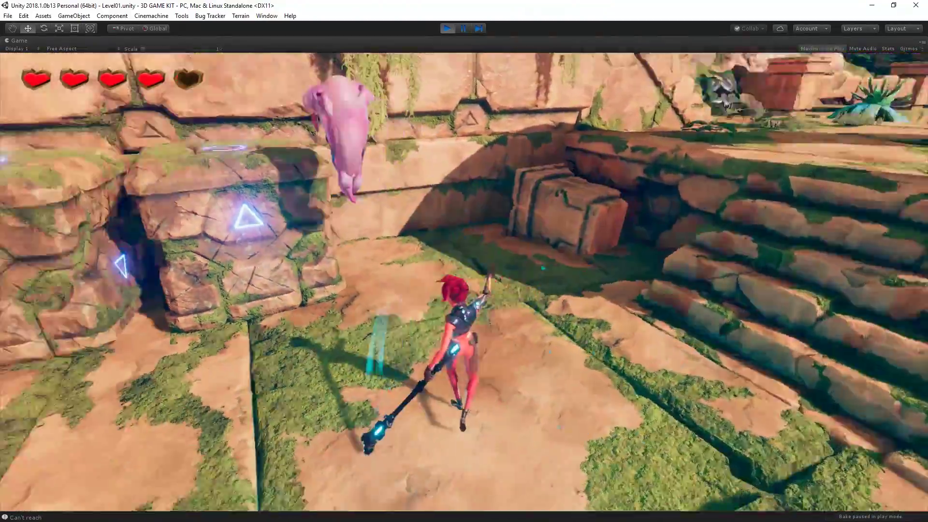
pyautogui.press('w')
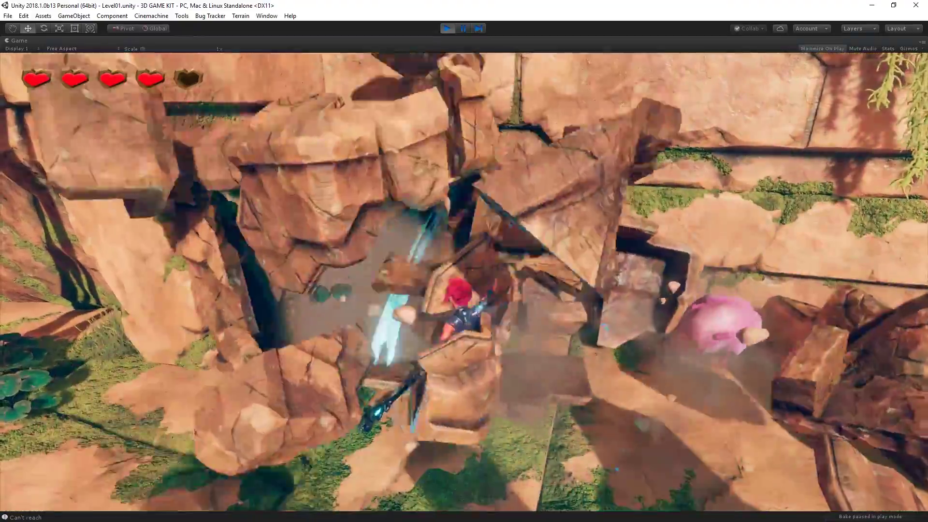
# Step: Cross the ruins' upper terrace and descend the stairs to fight the pink creatures near the glowing red crystal
pyautogui.press('w')
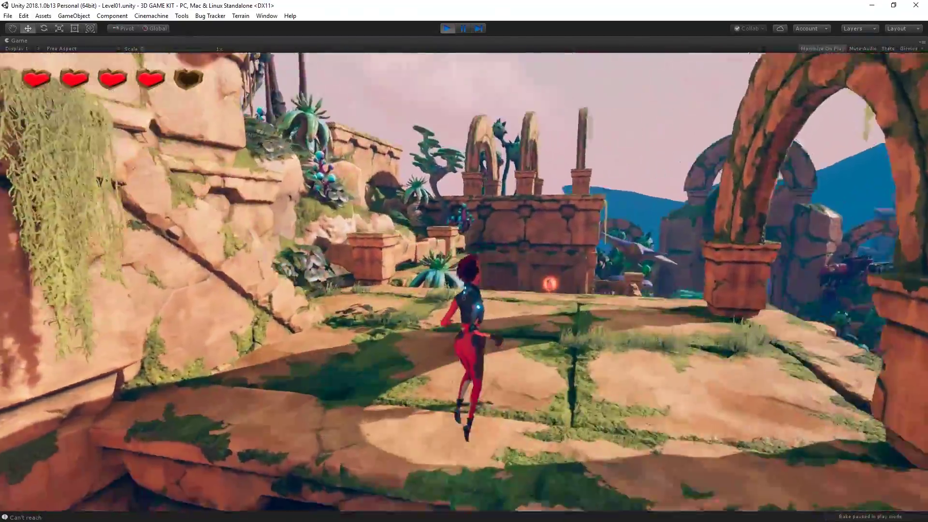
pyautogui.press('w')
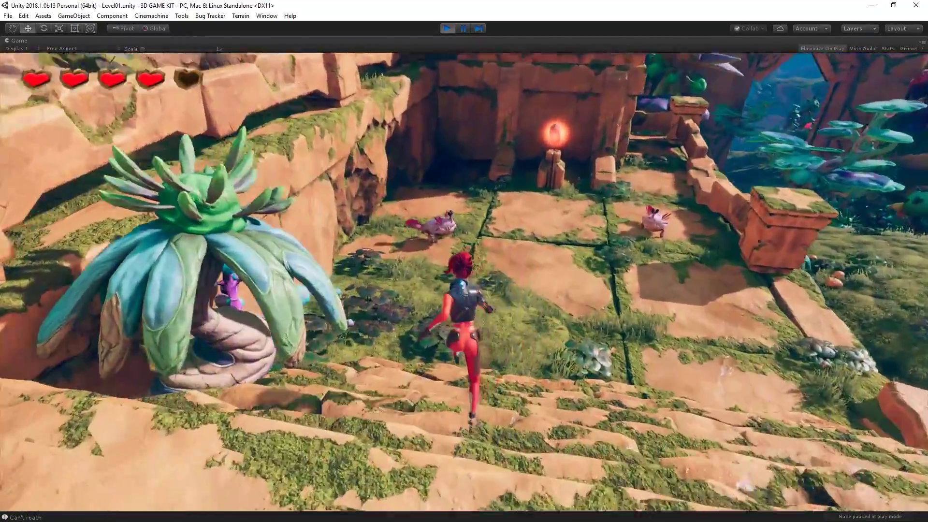
pyautogui.press('w')
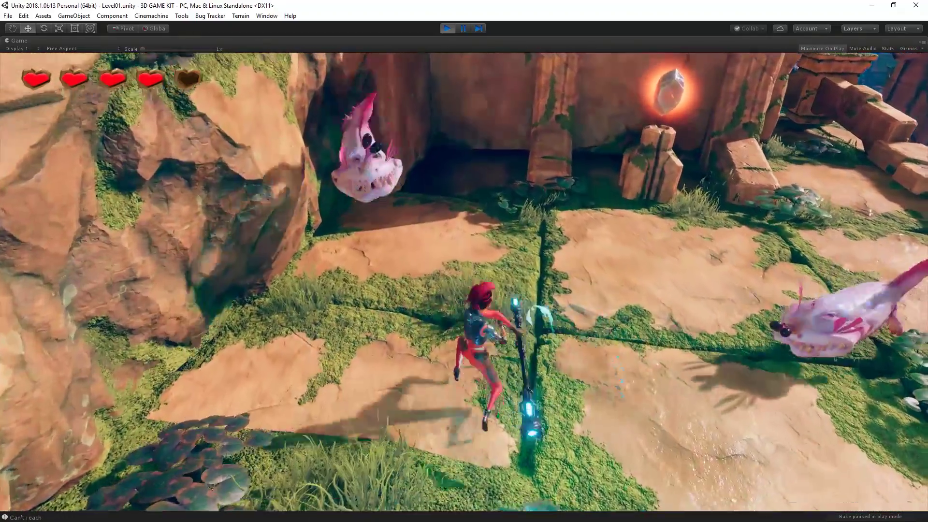
pyautogui.press('w')
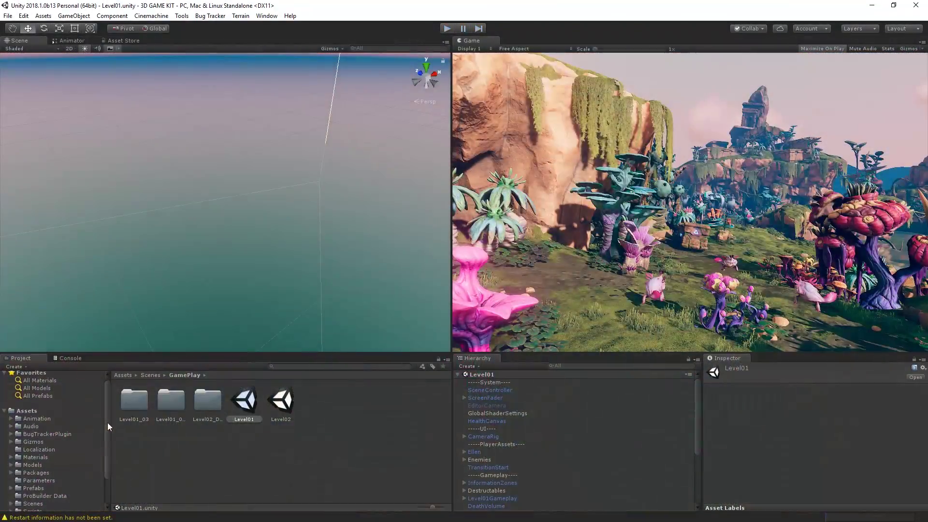
# Step: Select the Ellen player object, frame it in the scene and bring up its Damageable script settings
pyautogui.moveTo(116, 432); pyautogui.dragTo(123, 450)
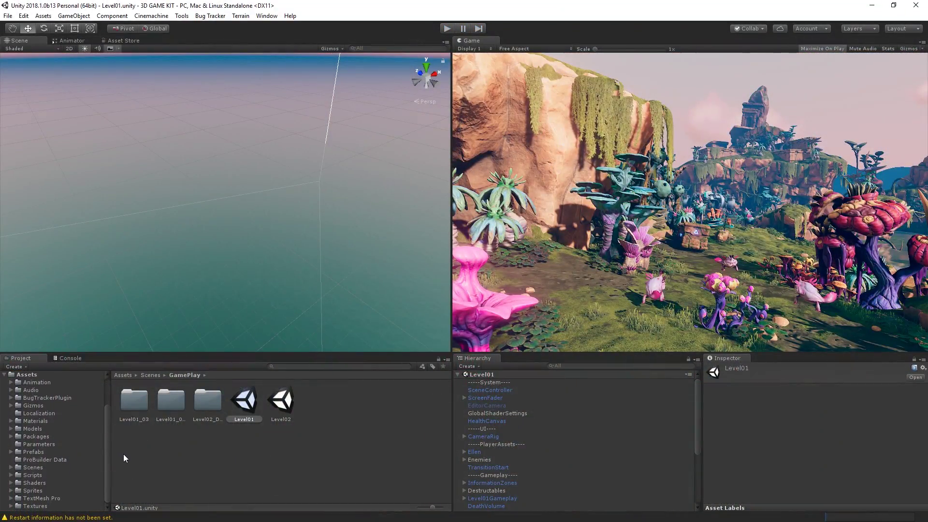
pyautogui.doubleClick(483, 453)
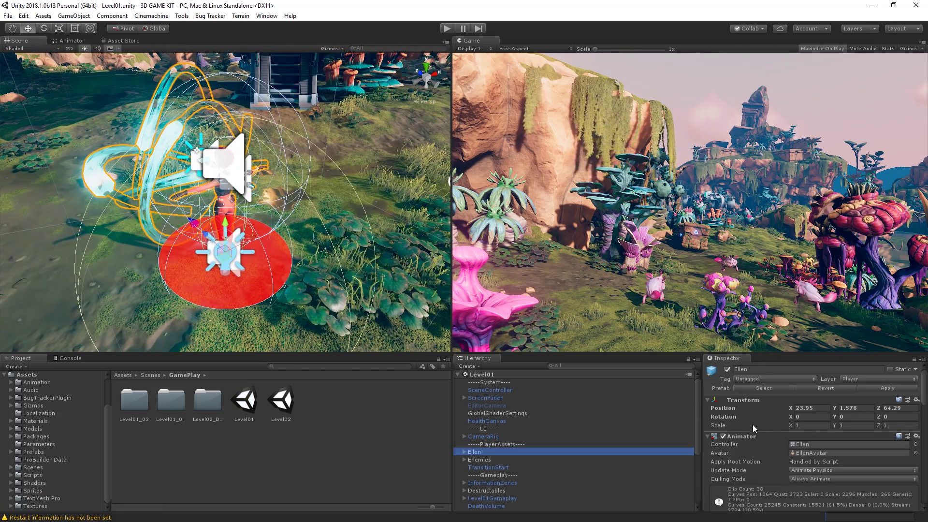
pyautogui.scroll(-10, 789, 444)
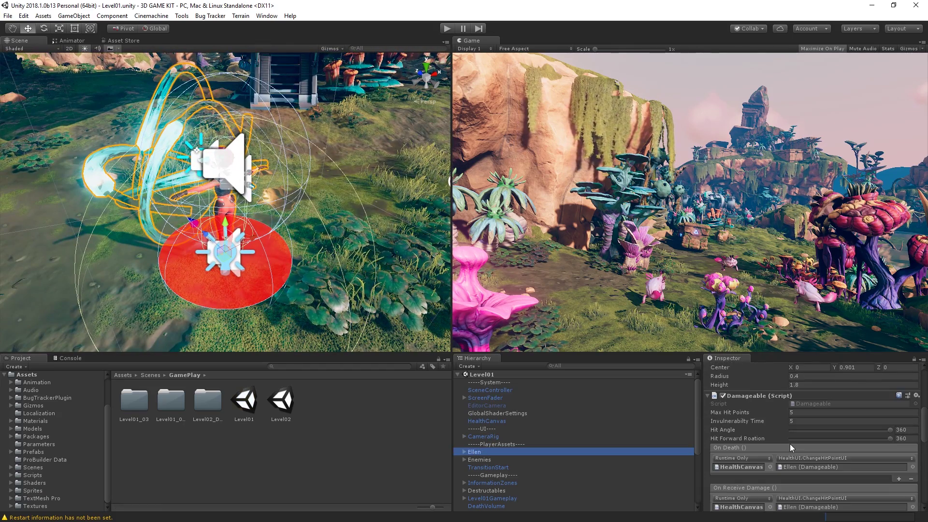
pyautogui.scroll(-2, 789, 444)
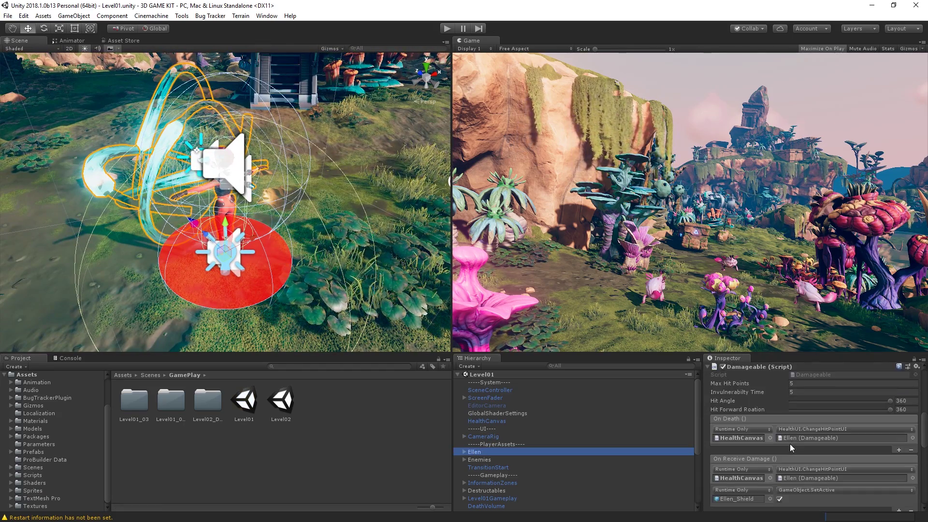
# Step: Set Ellen's Max Hit Points to 10 and change the Invulnerability Time in the Damageable script
pyautogui.click(803, 384)
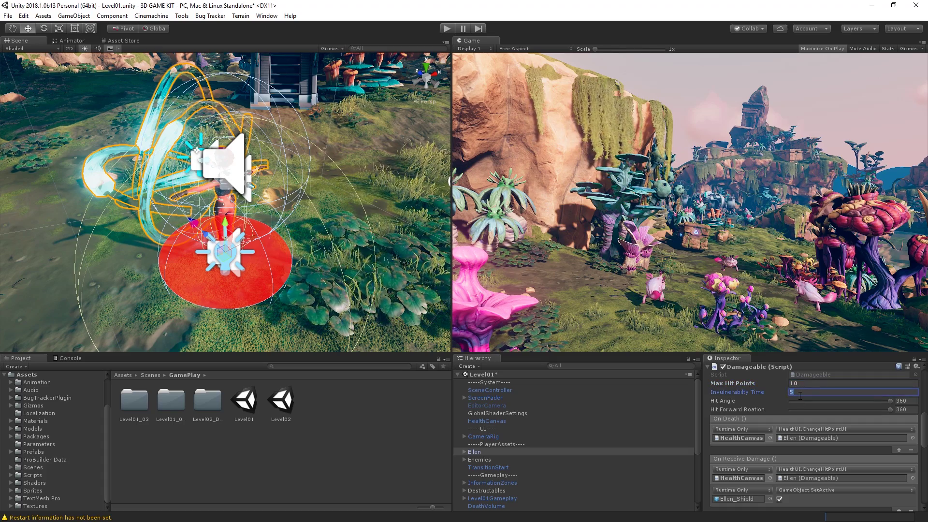
pyautogui.scroll(-3, 802, 402)
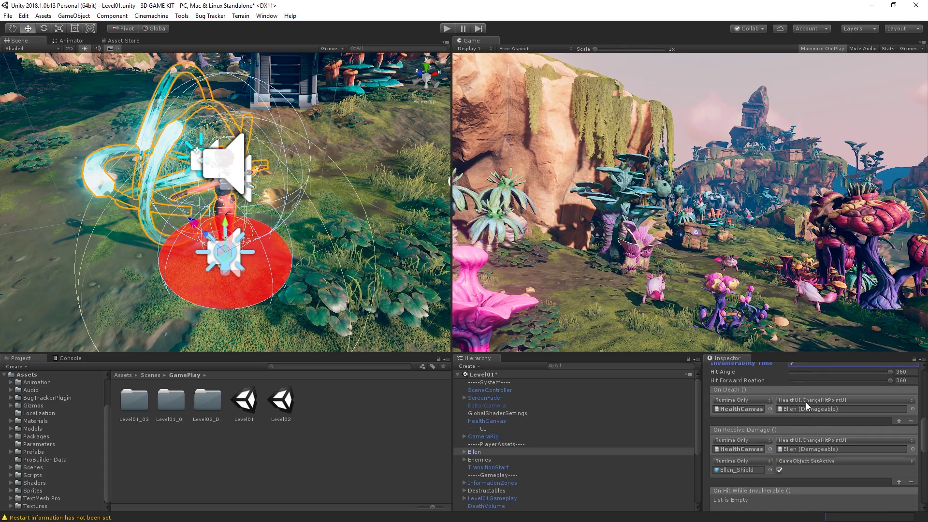
pyautogui.click(809, 400)
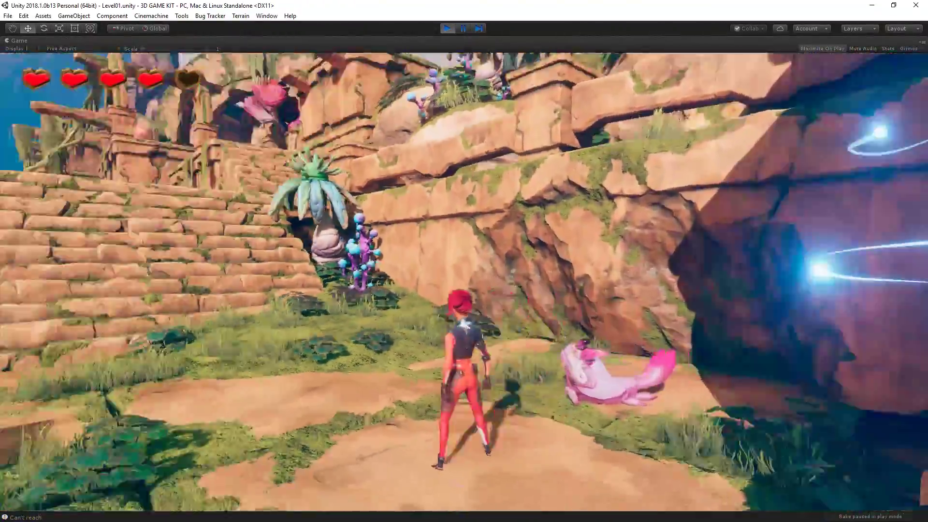
# Step: Run Ellen away from the grassy clearing and up the wide mossy stone steps toward the ruined archway
pyautogui.press('w')
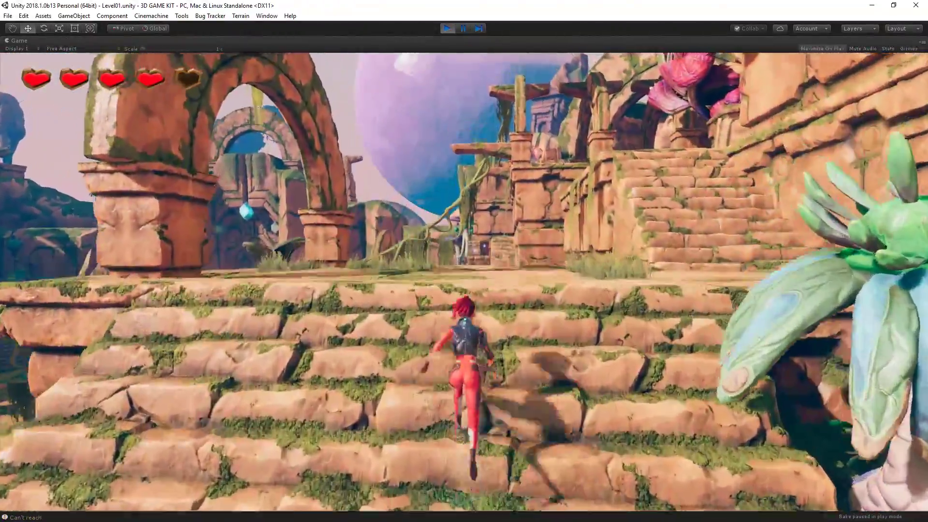
pyautogui.press('w')
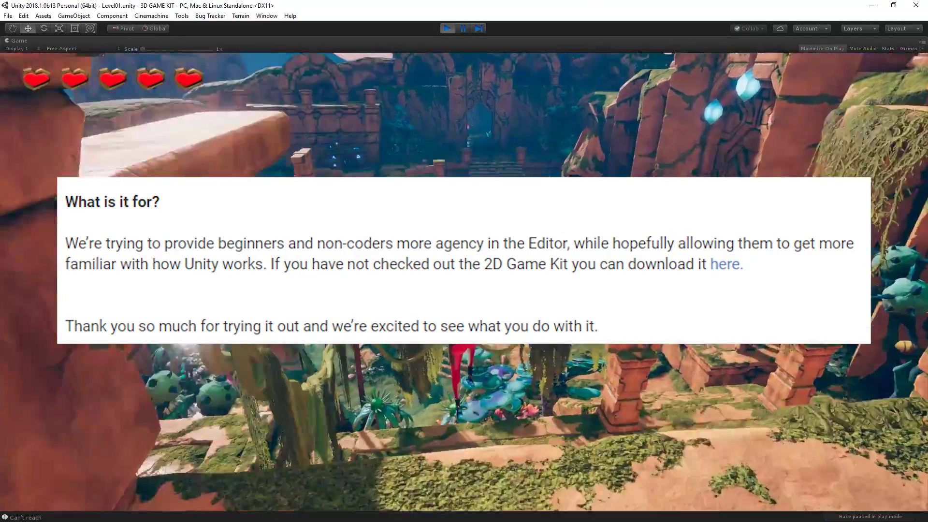
# Step: Run Ellen off the mossy ledge, through the green water and courtyard toward the massive door, and fight the spotted creature
pyautogui.press('w')
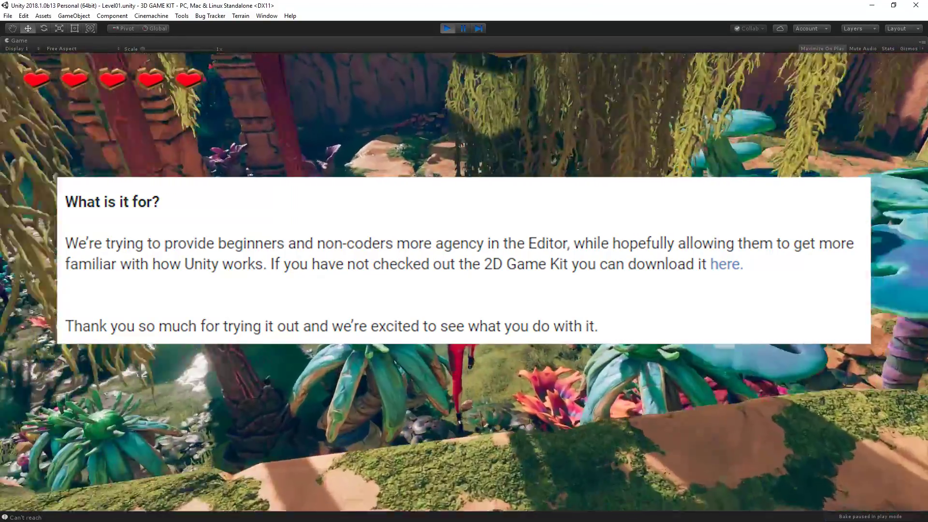
pyautogui.press('w')
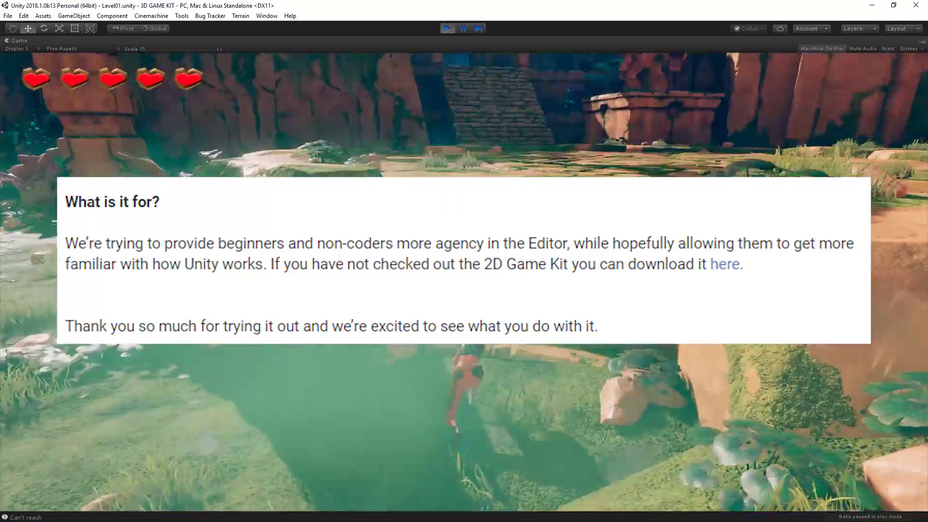
pyautogui.press('w')
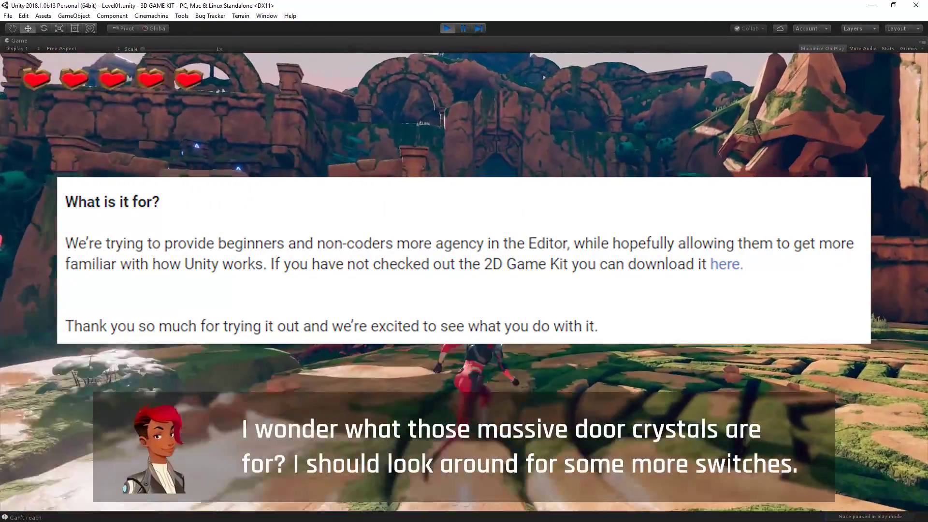
pyautogui.press('w')
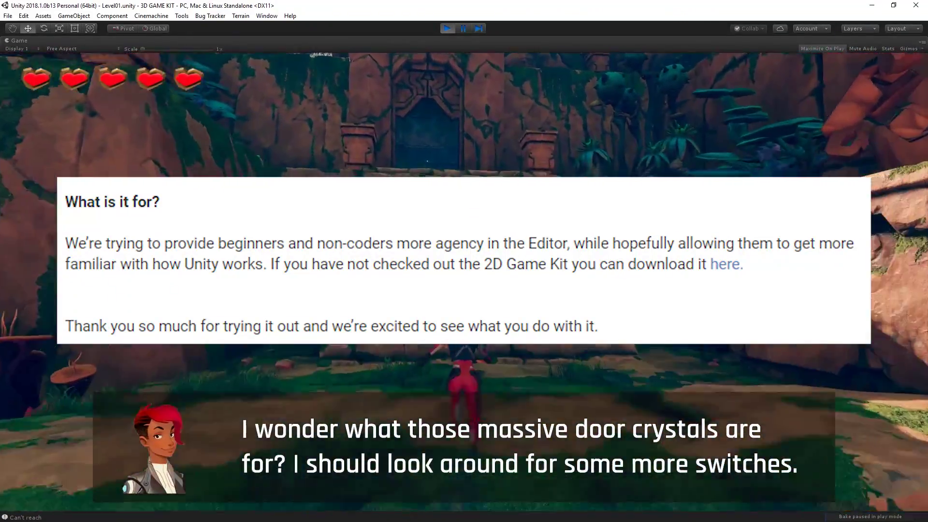
pyautogui.press('w')
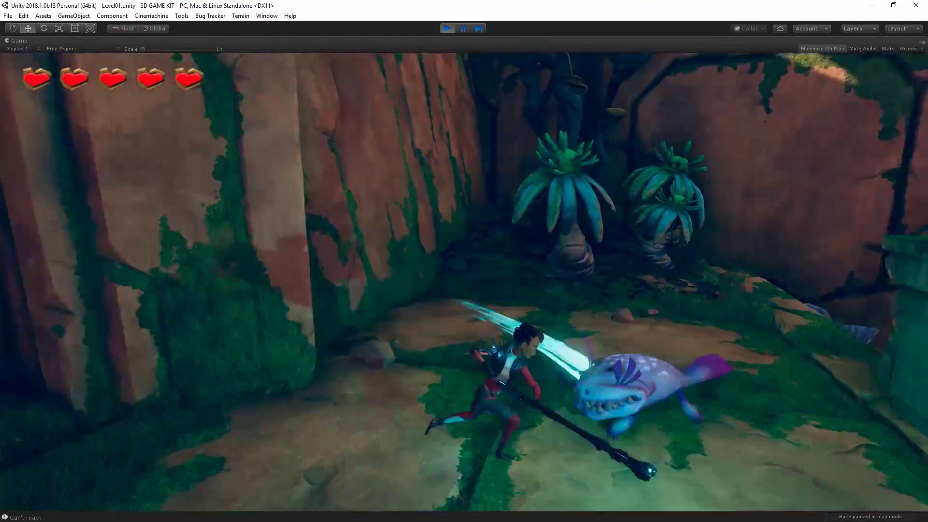
pyautogui.press('w')
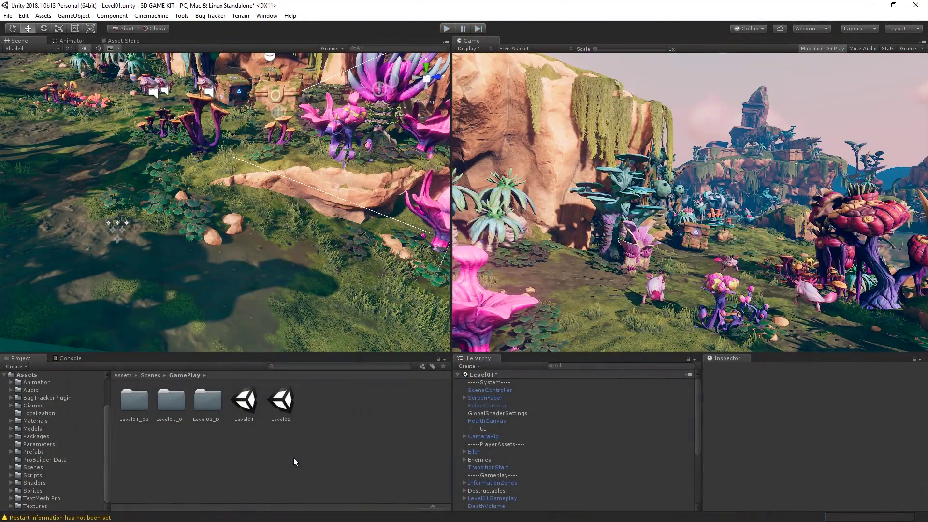
# Step: Open the Start scene from the Scenes folder without saving the Level01 changes, and run it
pyautogui.click(28, 468)
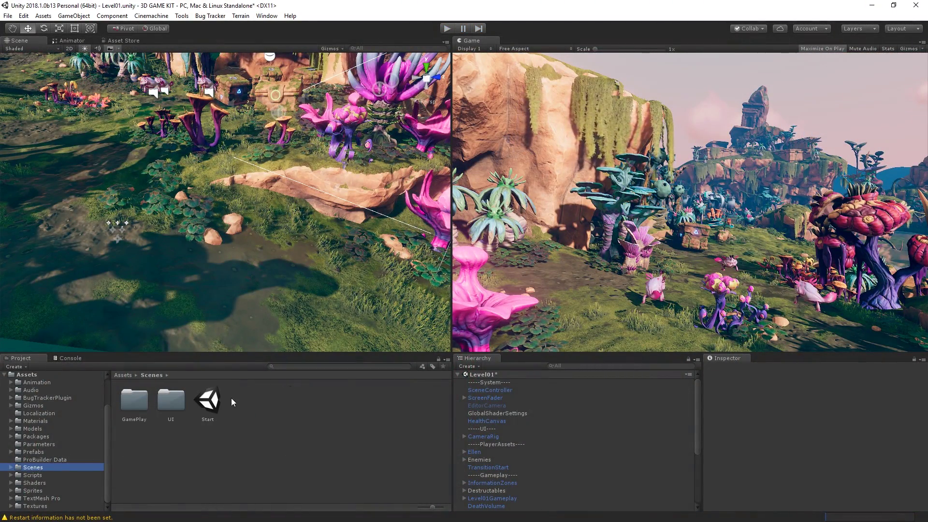
pyautogui.doubleClick(215, 405)
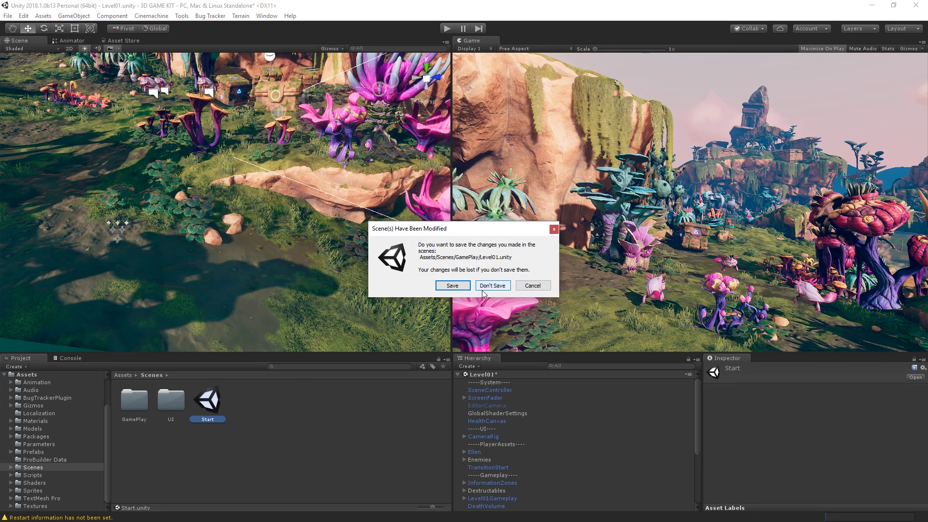
pyautogui.click(482, 287)
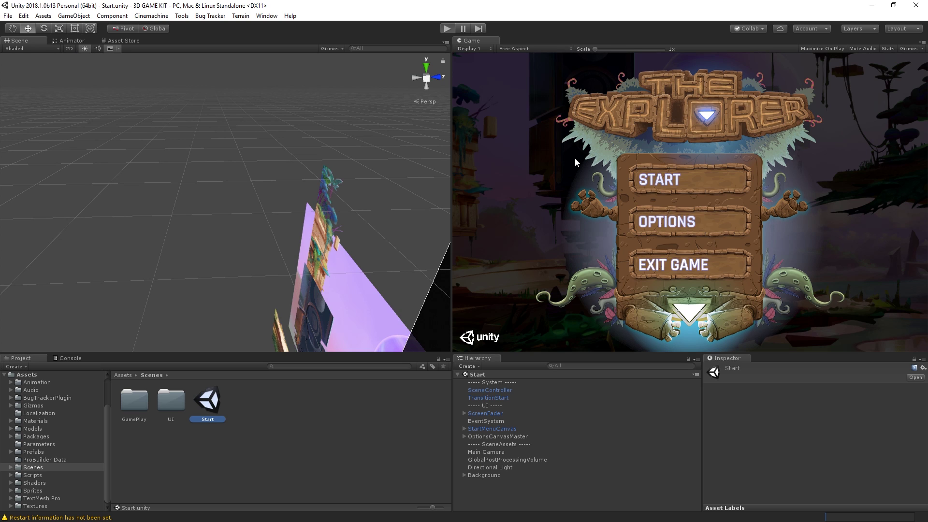
pyautogui.hotkey('ctrl', 'p')
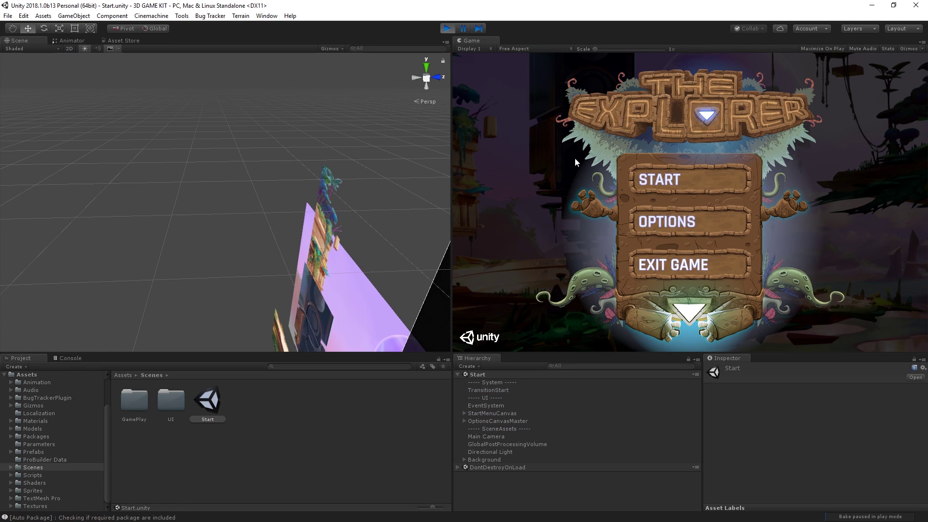
# Step: Lower the Master, Music and SFX volumes in the game's audio options, and return to the Options screen
pyautogui.click(657, 221)
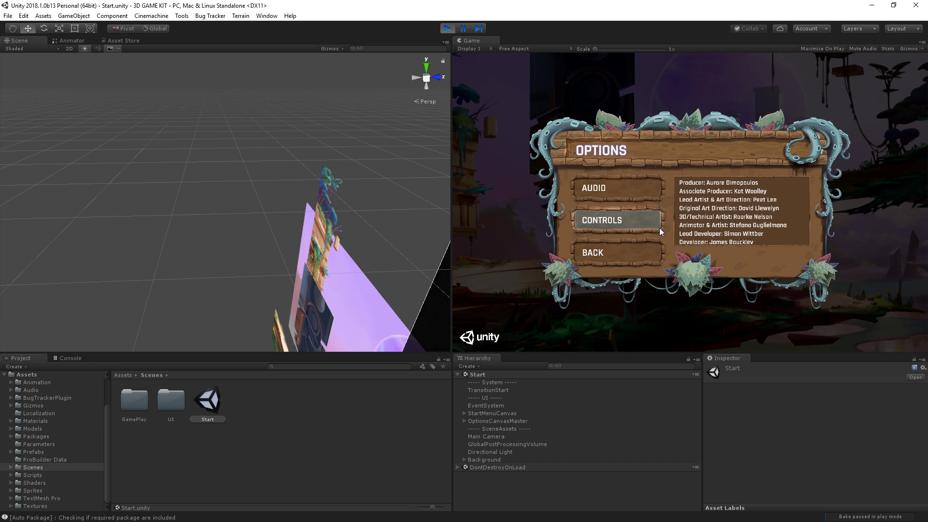
pyautogui.click(635, 195)
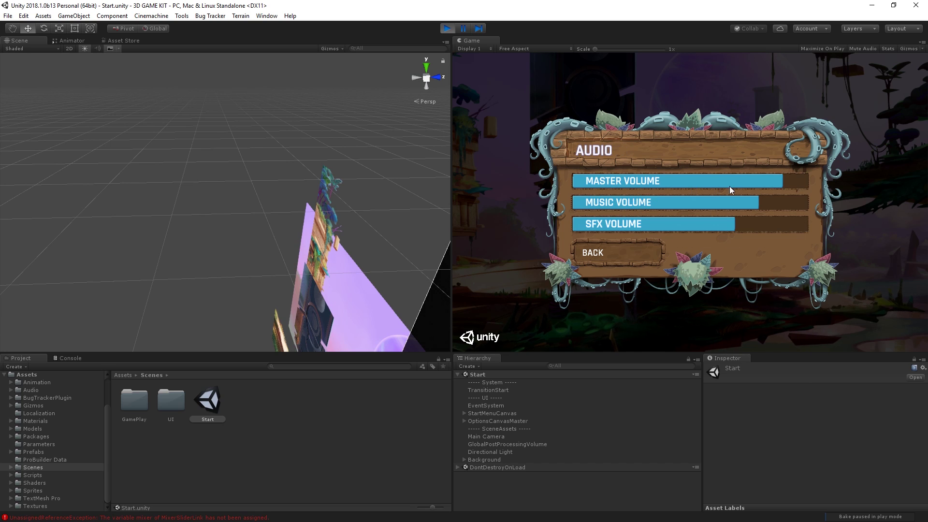
pyautogui.click(747, 182)
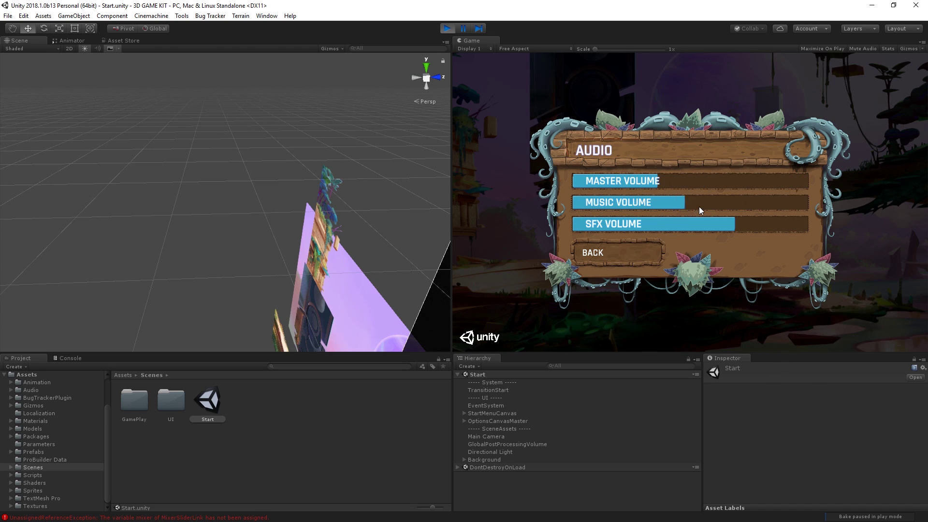
pyautogui.moveTo(657, 228); pyautogui.dragTo(692, 227)
pyautogui.click(597, 254)
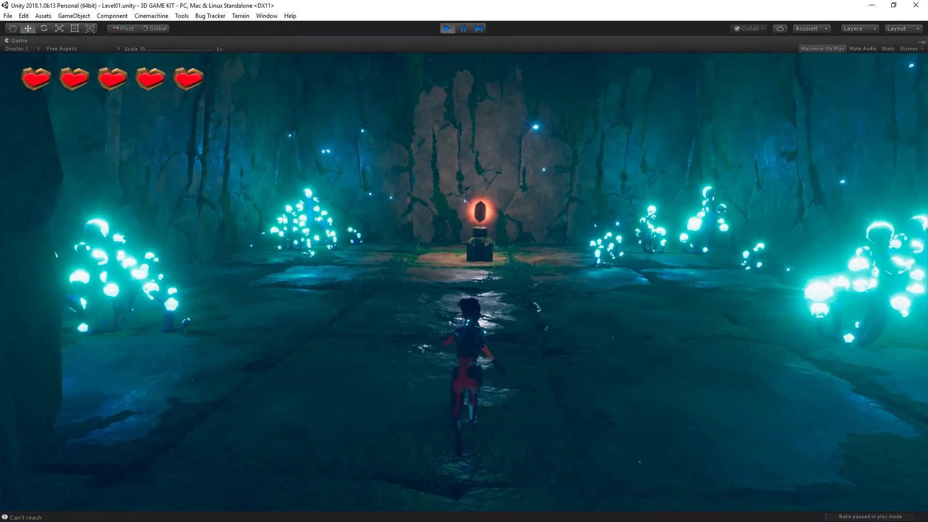
# Step: Run Ellen through the dark cave to the glowing crystal on the pedestal in Level01
pyautogui.press('w')
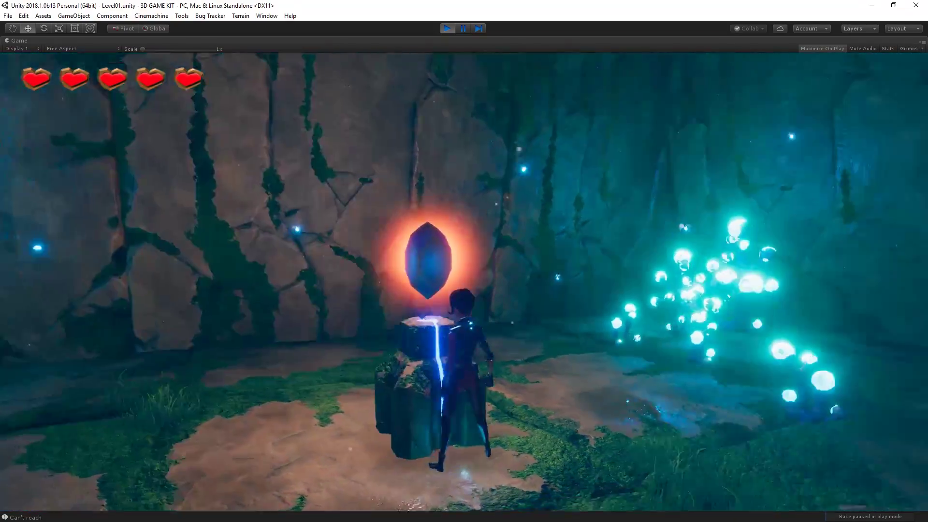
pyautogui.press('w')
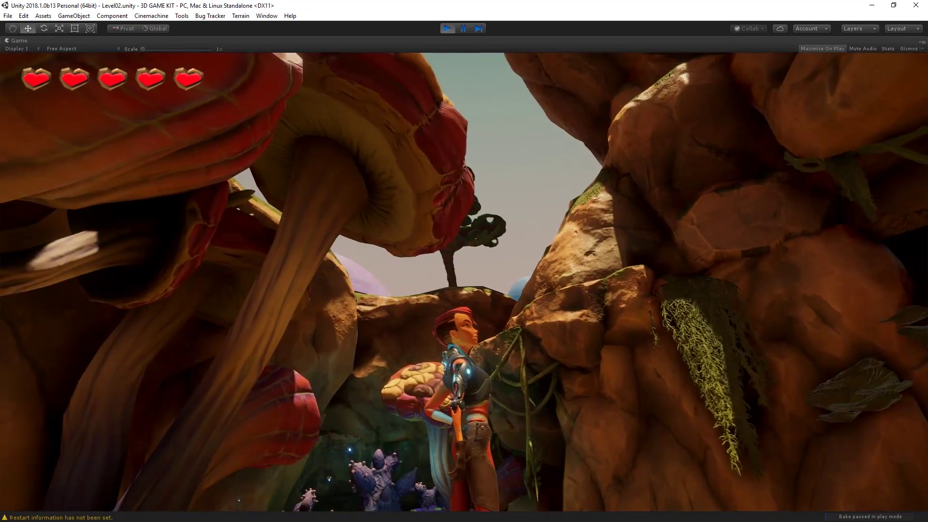
# Step: Run Ellen down the Level02 cave passage, across the glowing floor switch and through the carved stone door
pyautogui.press('w')
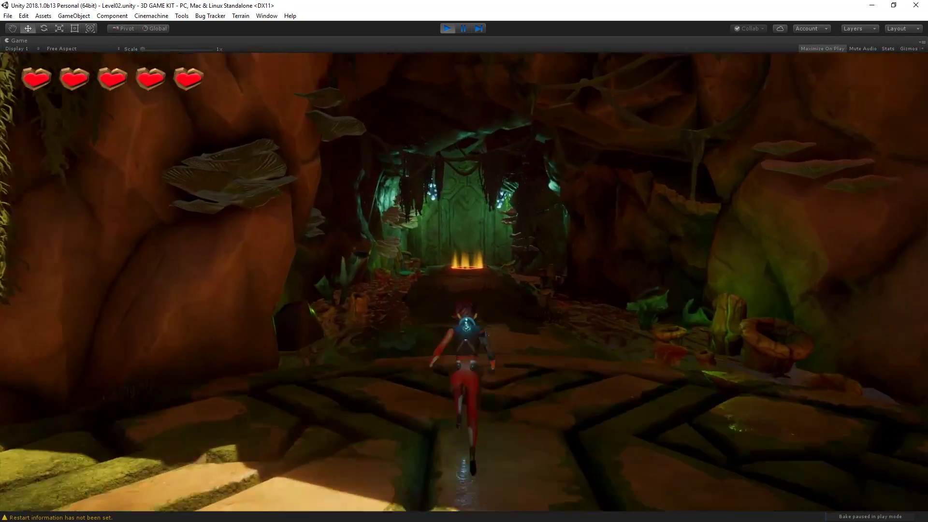
pyautogui.press('w')
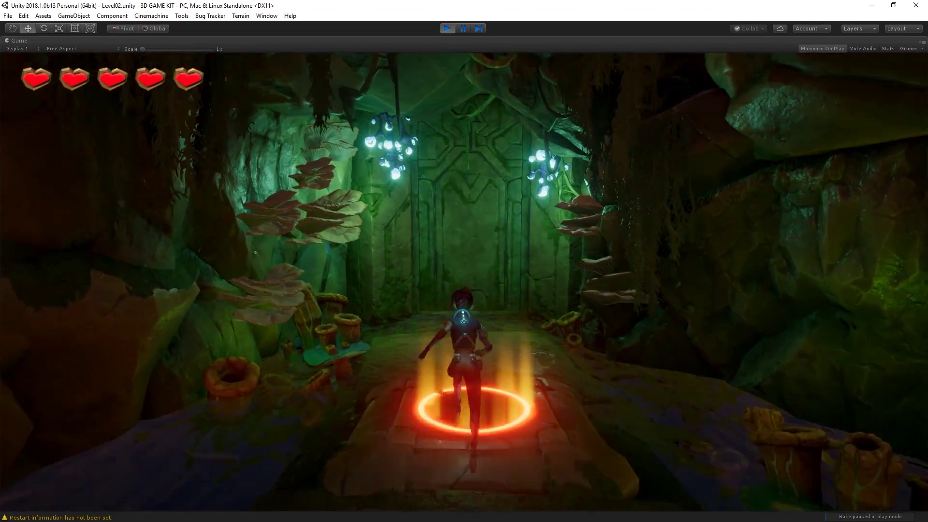
pyautogui.press('w')
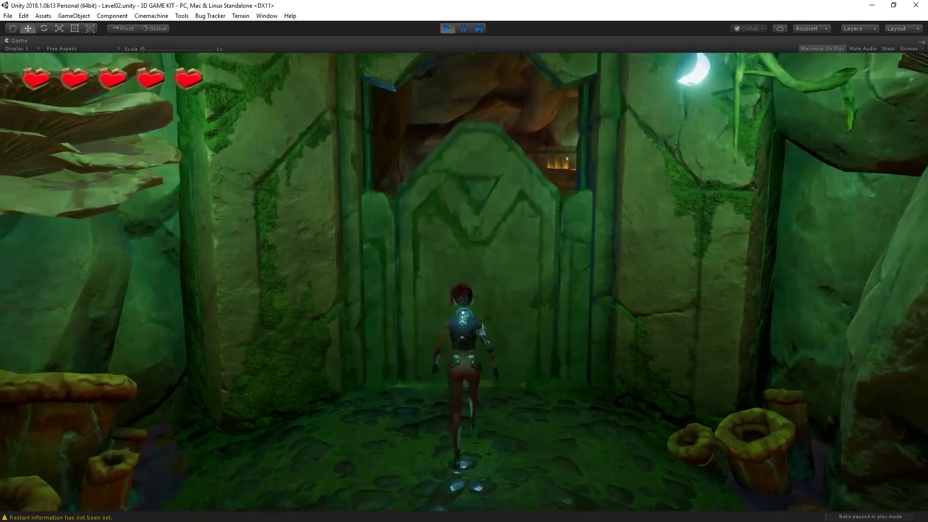
pyautogui.press('w')
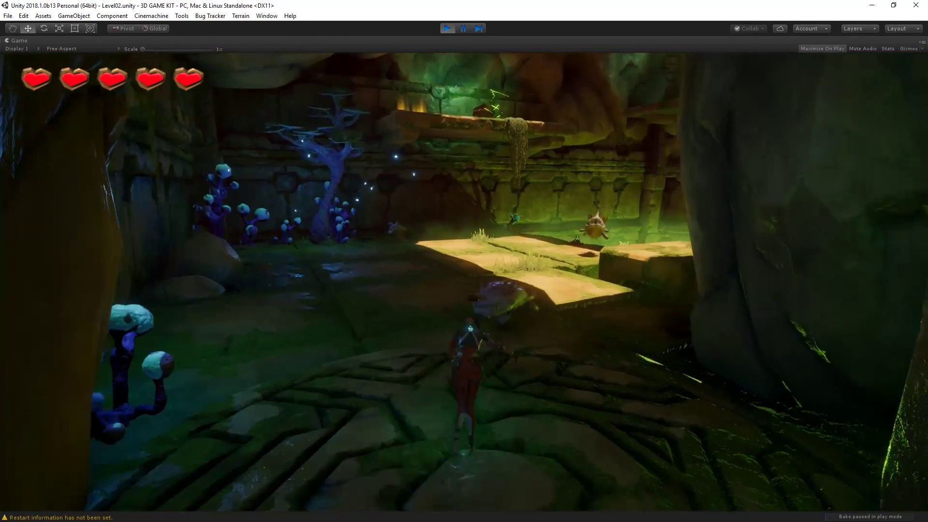
# Step: Explore the Level02 acid-pool chamber, fight its creatures and jump onto the stone platform over the acid
pyautogui.press('w')
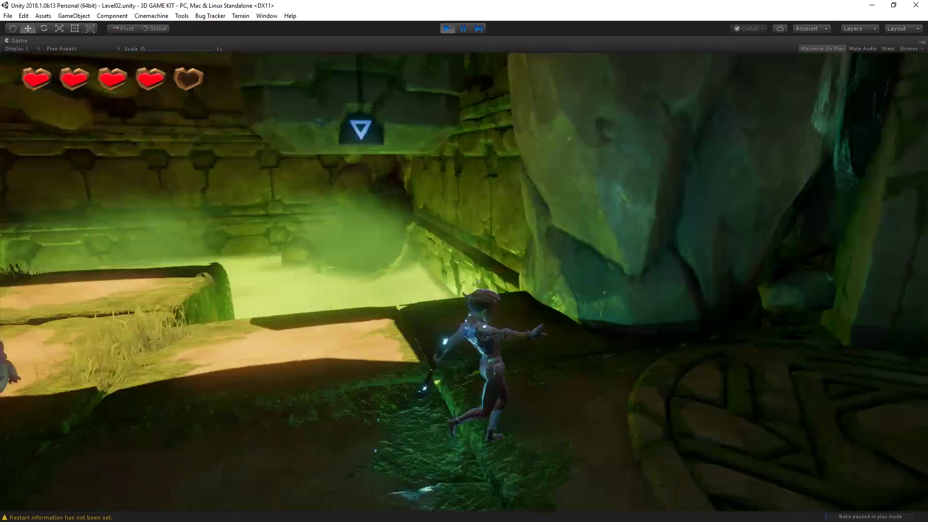
pyautogui.press('w')
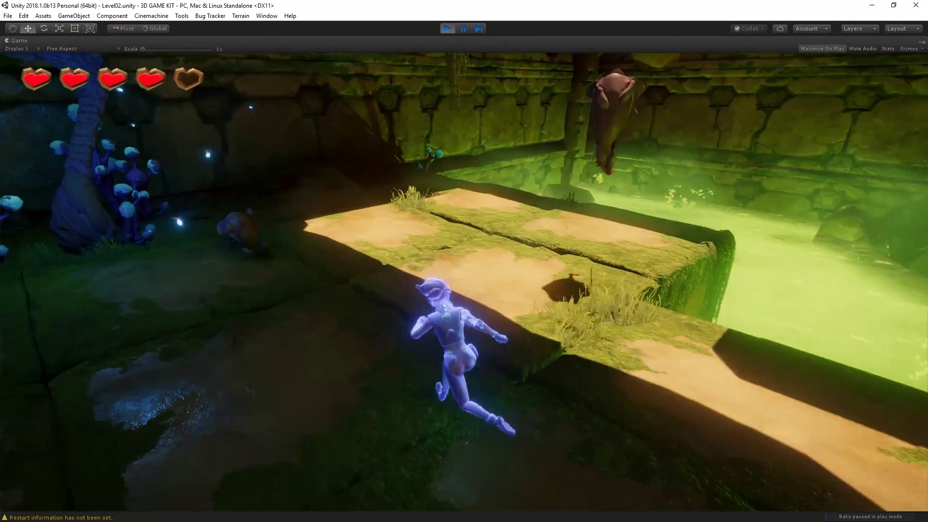
pyautogui.press('w')
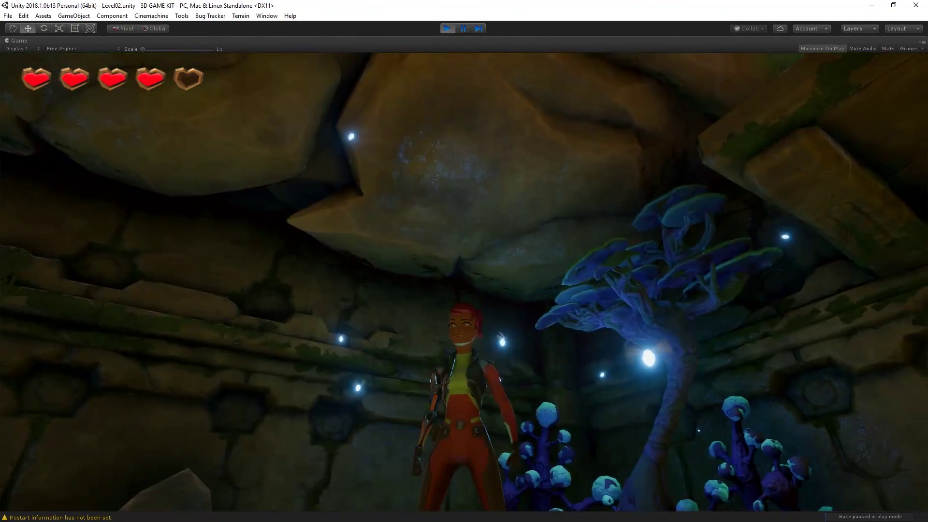
pyautogui.press('w')
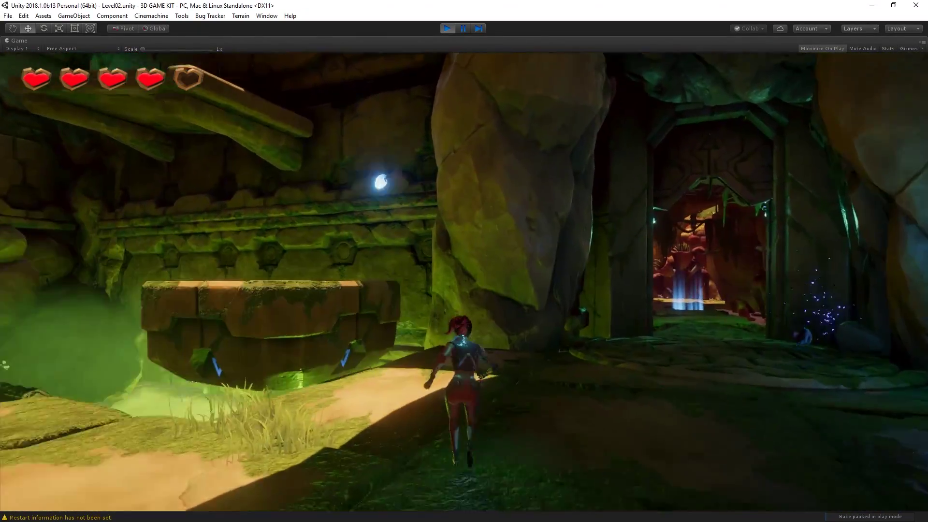
pyautogui.press('w')
pyautogui.press('space')
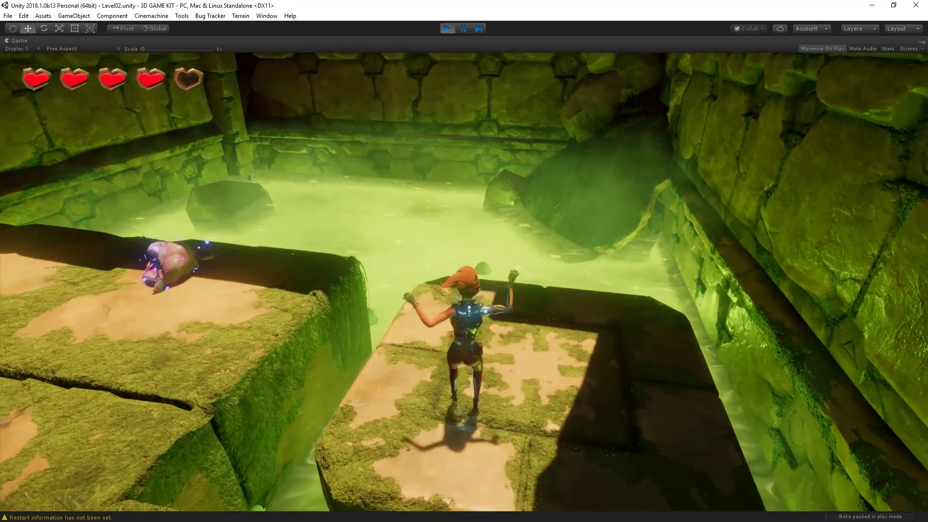
pyautogui.press('w')
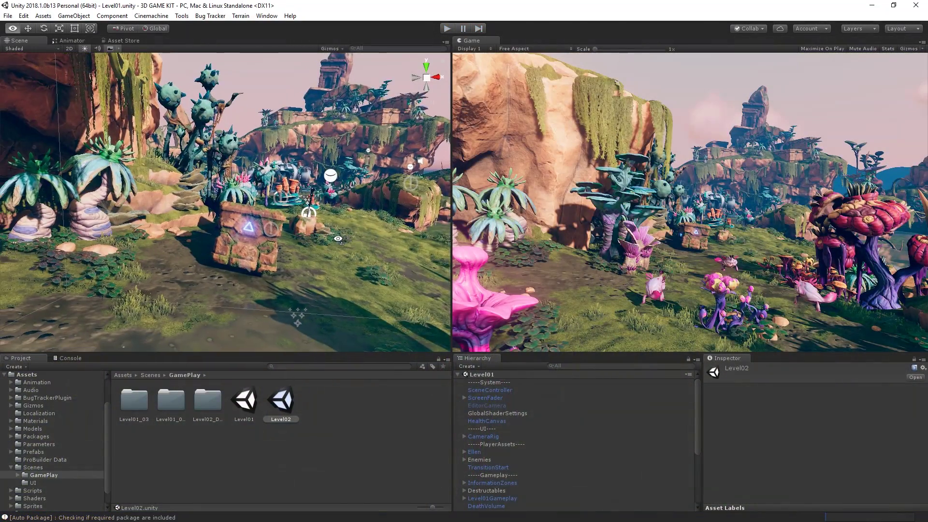
# Step: Approach the breakable stone box in the Level01 scene and select the DestructableBox child of the parentless-position DestructableBox (2) under Destructables
pyautogui.press('w')
pyautogui.moveTo(339, 238); pyautogui.dragTo(325, 234, button='right')
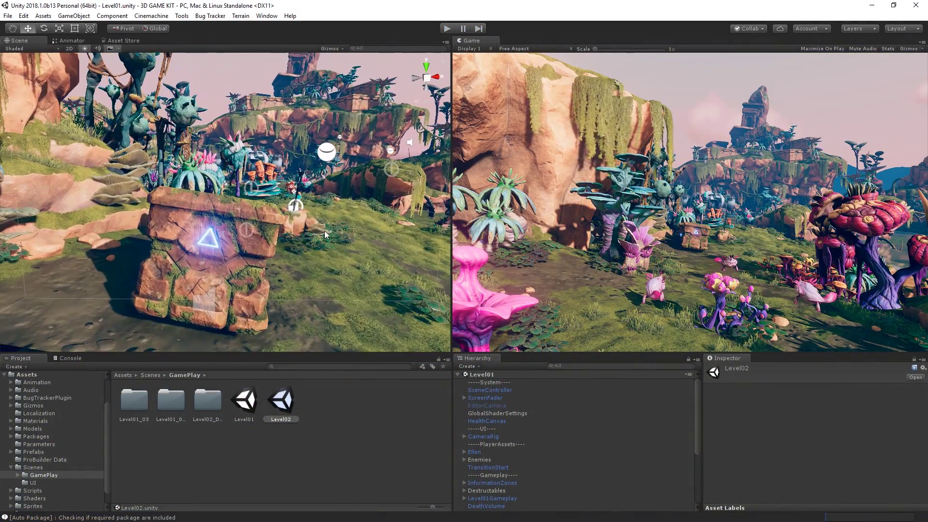
pyautogui.click(255, 247)
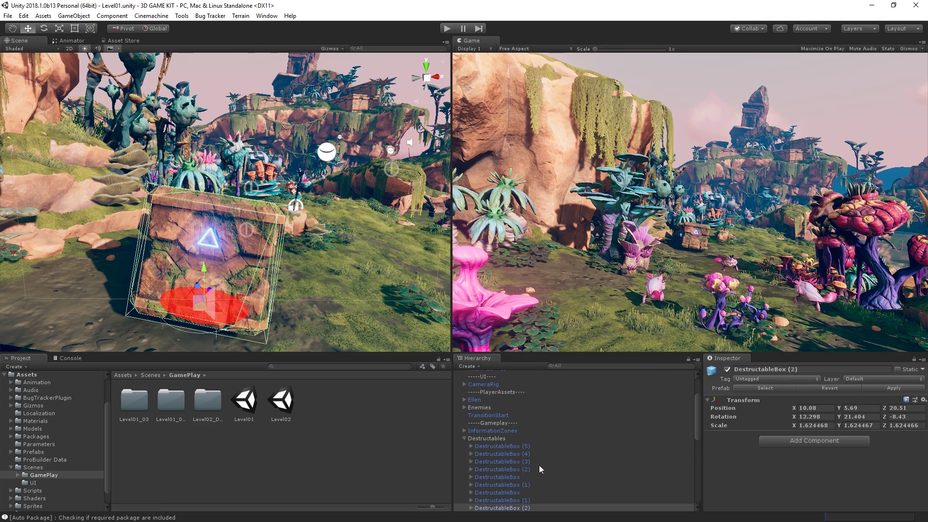
pyautogui.click(501, 449)
pyautogui.click(501, 468)
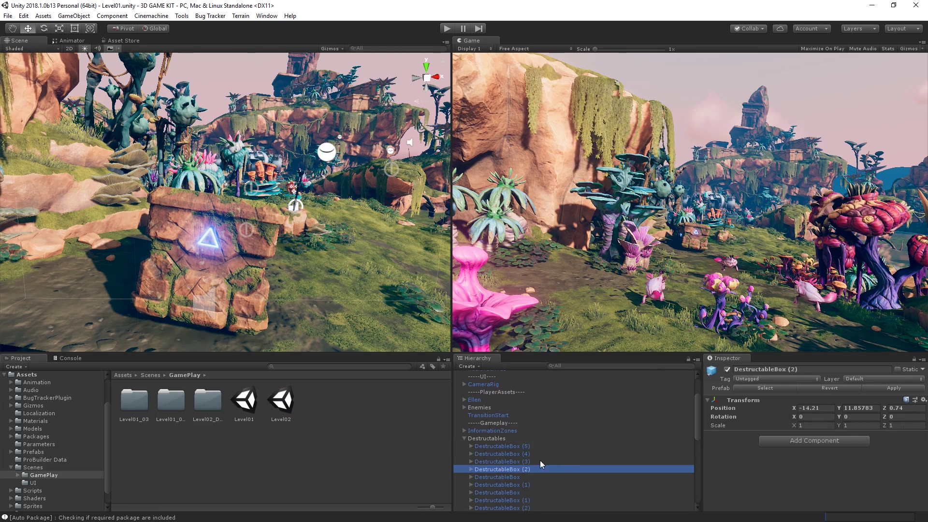
pyautogui.click(472, 469)
pyautogui.click(498, 476)
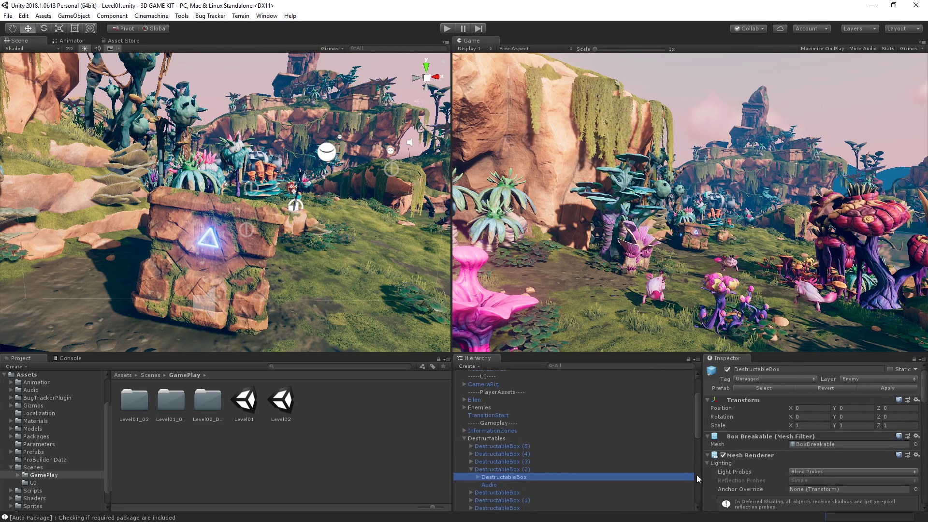
# Step: Bring up the box's Damageable script settings and turn off the second GameObject.SetActive entry under On Death
pyautogui.scroll(-4, 779, 471)
pyautogui.scroll(-4, 779, 472)
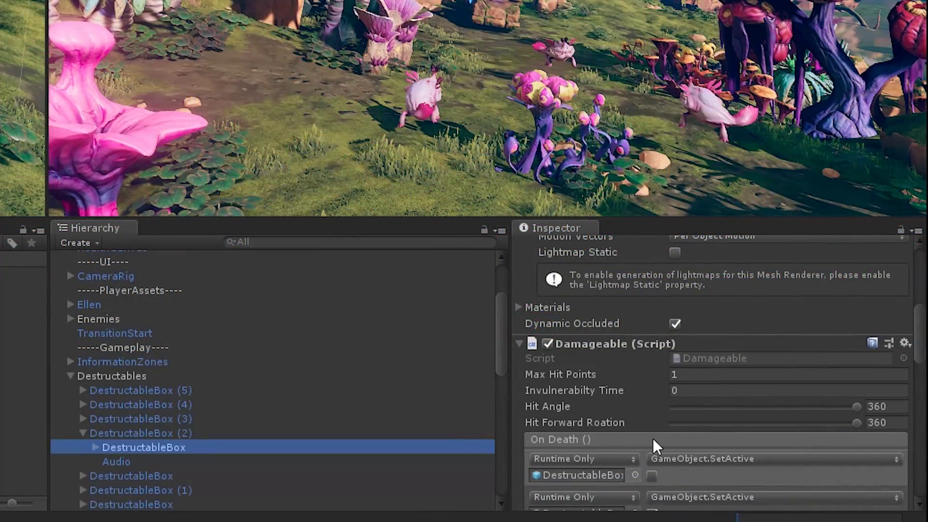
pyautogui.scroll(-2, 779, 473)
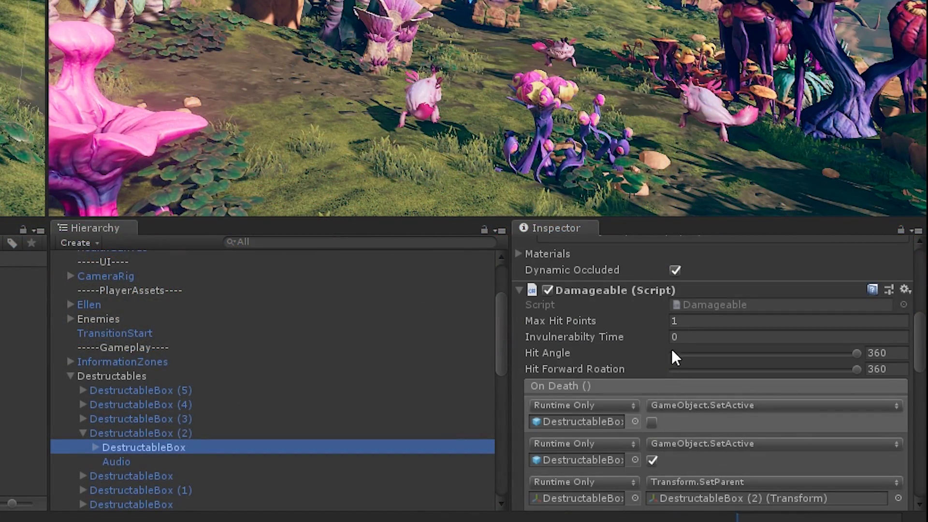
pyautogui.scroll(-2, 653, 400)
pyautogui.click(621, 340)
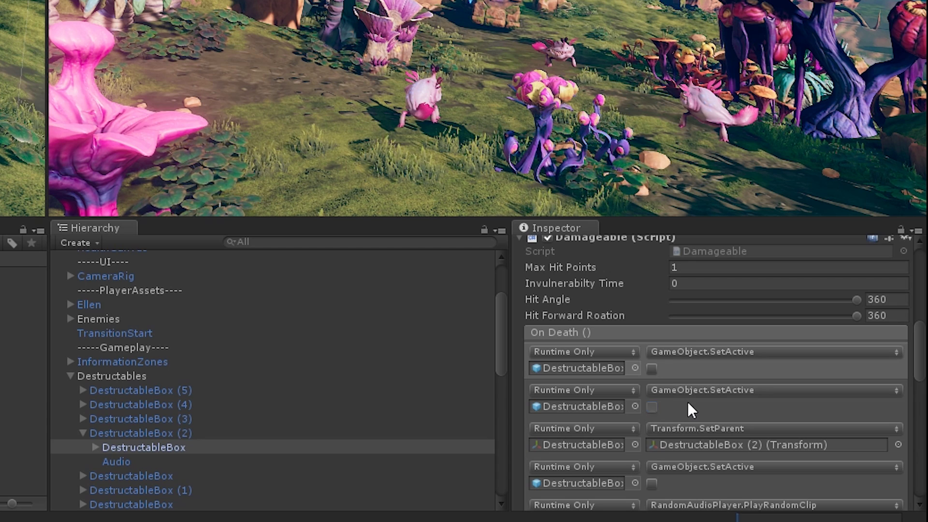
# Step: Add an entry to On Receive Damage in the box's Damageable script, assign the Audio object to it and view its available functions
pyautogui.scroll(-2, 689, 400)
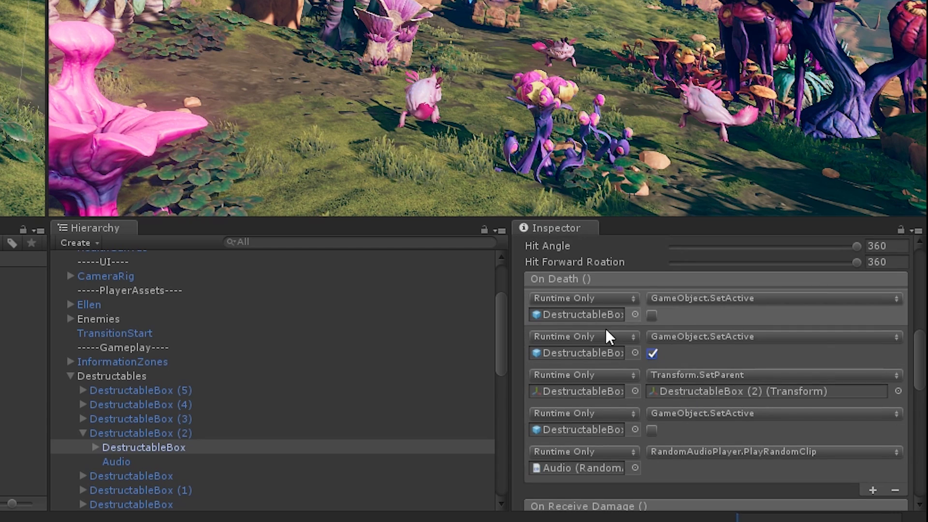
pyautogui.scroll(-8, 608, 337)
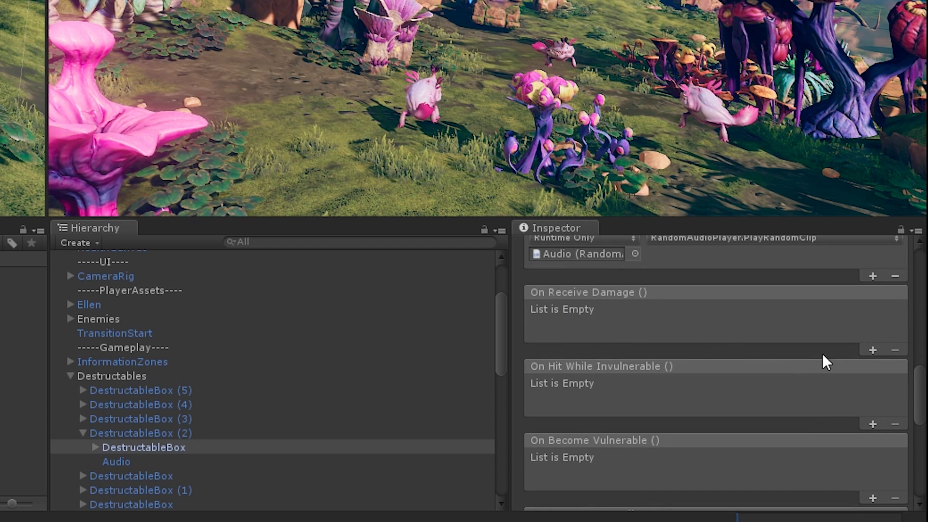
pyautogui.click(873, 350)
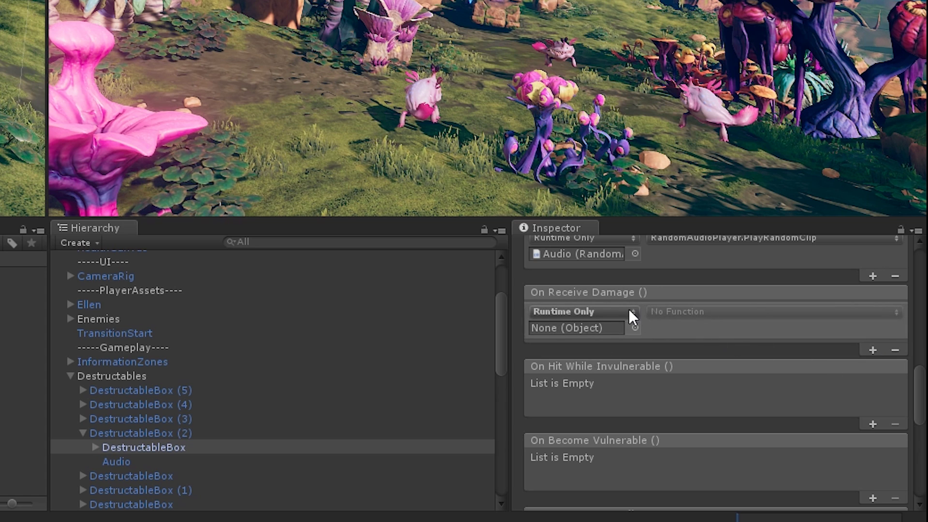
pyautogui.scroll(2, 645, 322)
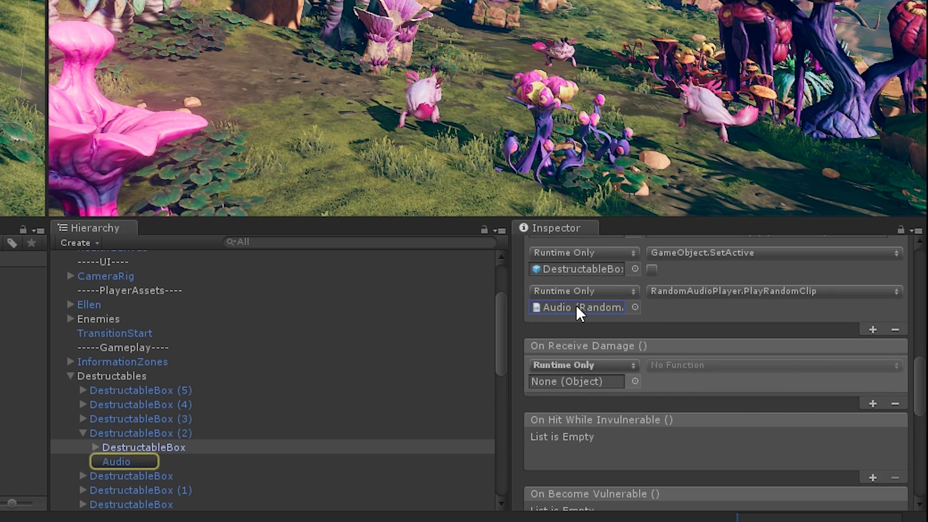
pyautogui.moveTo(118, 468); pyautogui.dragTo(556, 382)
pyautogui.click(706, 367)
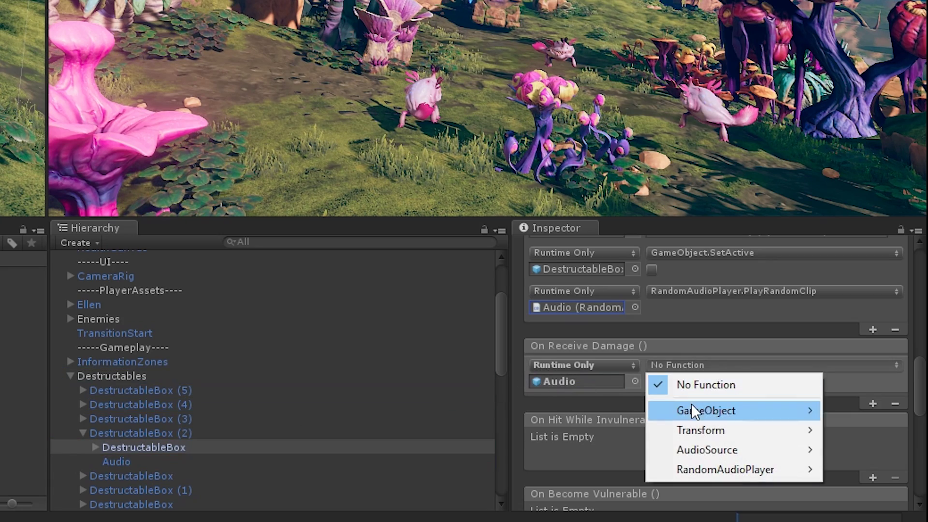
pyautogui.click(653, 359)
pyautogui.scroll(-3, 660, 387)
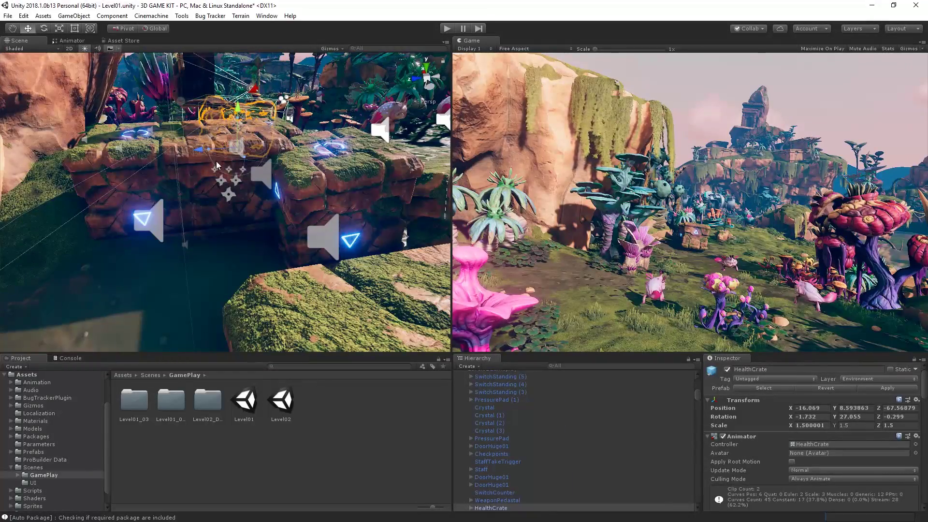
# Step: Select the Particle System of the breakable stone box in the Scene view and examine the box's broken pieces
pyautogui.click(217, 180)
pyautogui.click(218, 180)
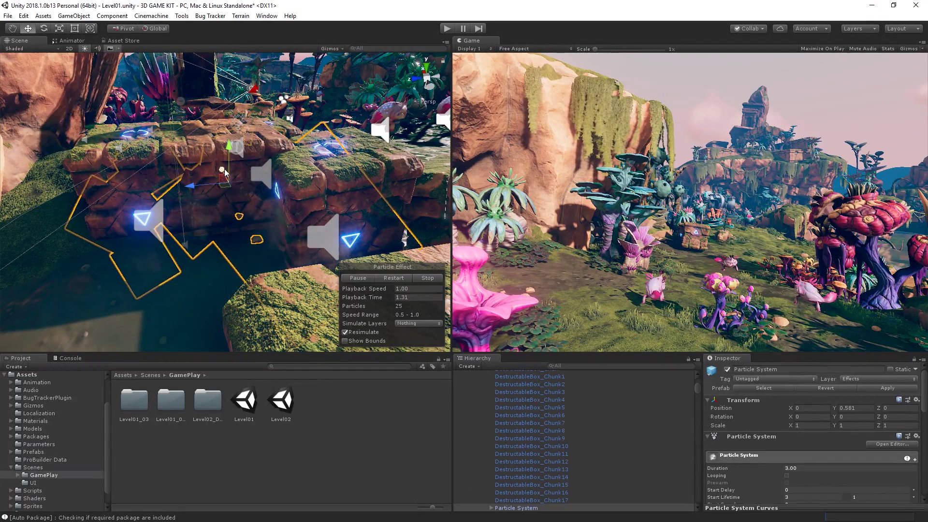
pyautogui.keyDown('alt'); pyautogui.moveTo(224, 172); pyautogui.dragTo(372, 247); pyautogui.keyUp('alt')
pyautogui.click(281, 191)
pyautogui.moveTo(295, 245); pyautogui.dragTo(213, 194, button='right')
# Step: Pull DestructableBox_Chunk15 up and away from the broken box, to about Y 1.69 and Z -1.61
pyautogui.click(209, 155)
pyautogui.click(228, 145)
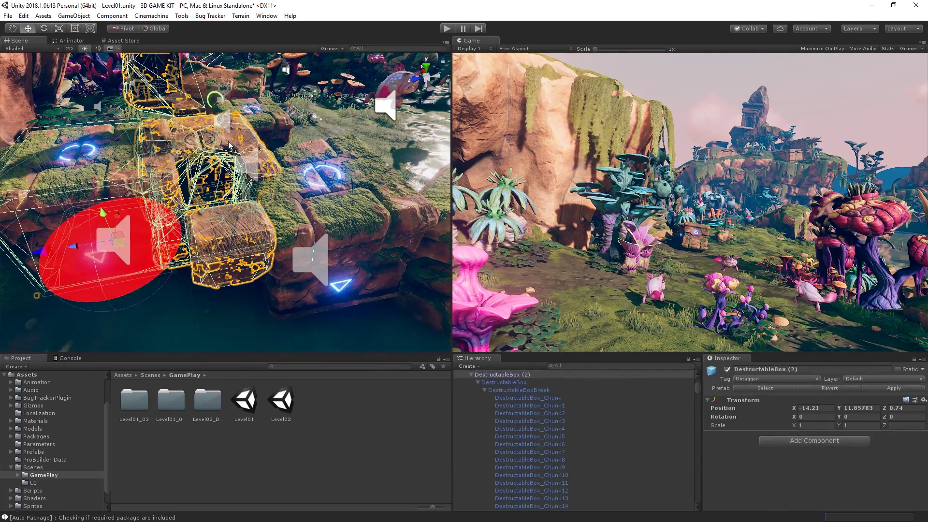
pyautogui.click(231, 144)
pyautogui.moveTo(209, 157); pyautogui.dragTo(284, 168)
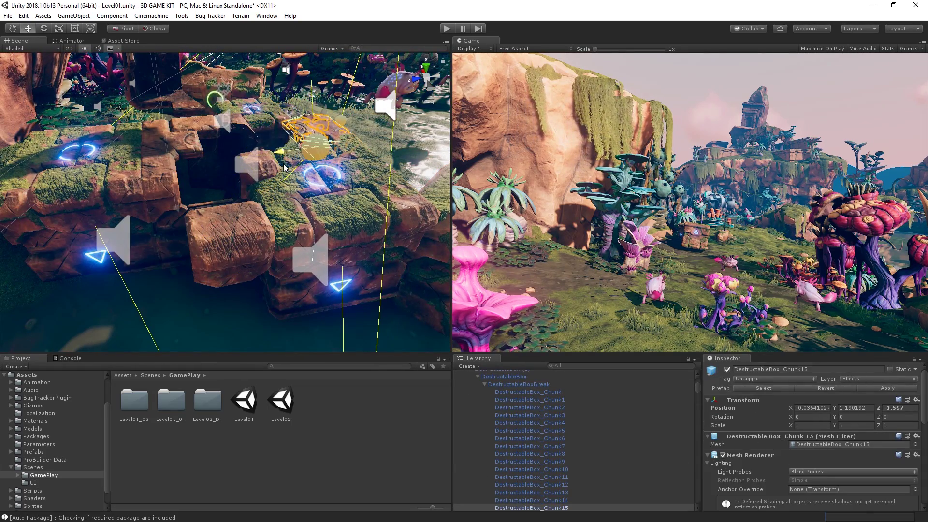
pyautogui.moveTo(327, 112); pyautogui.dragTo(343, 86)
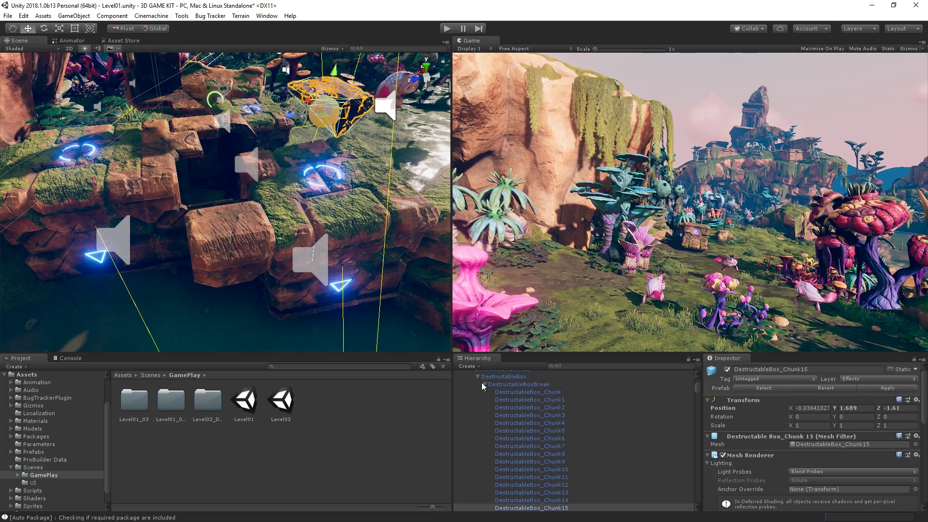
pyautogui.click(528, 383)
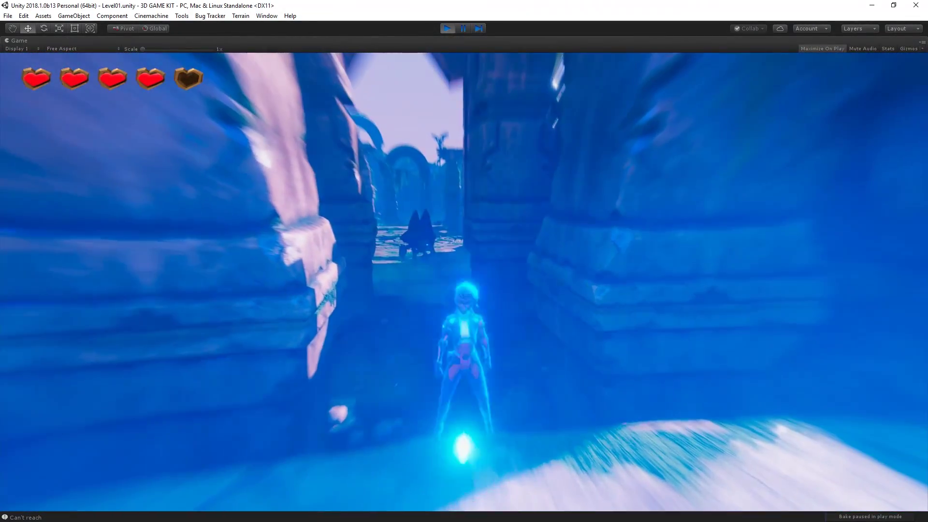
# Step: Run Ellen through the blue-lit Level01 stone passage and along the Level02 cave path to the glowing switch before the carved door
pyautogui.press('w')
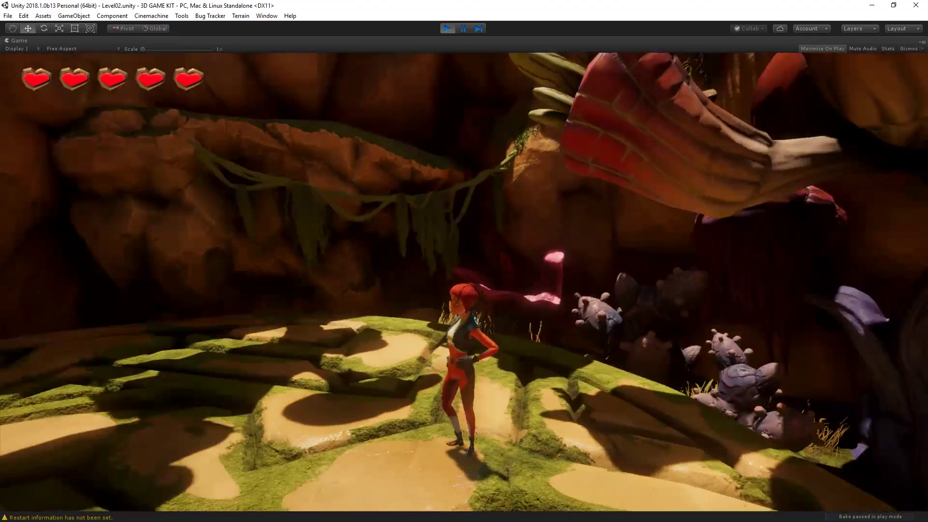
pyautogui.press('w')
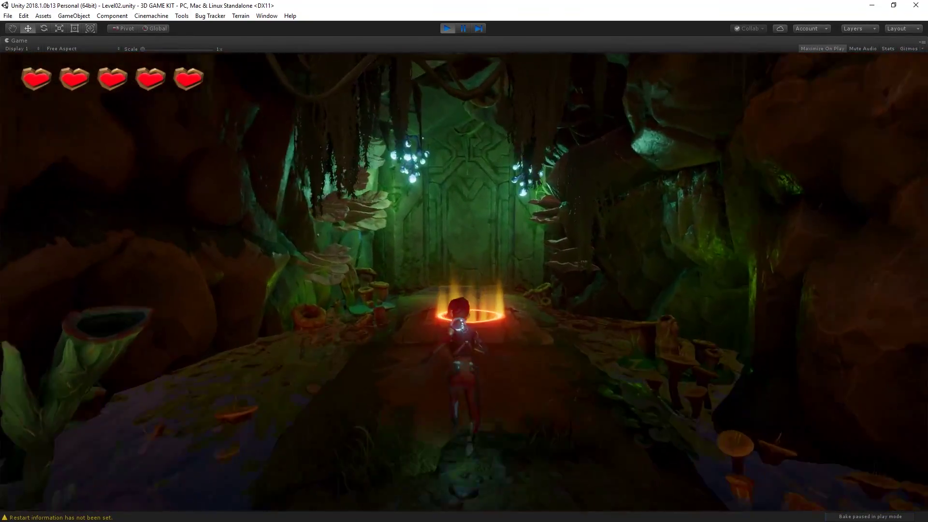
pyautogui.press('w')
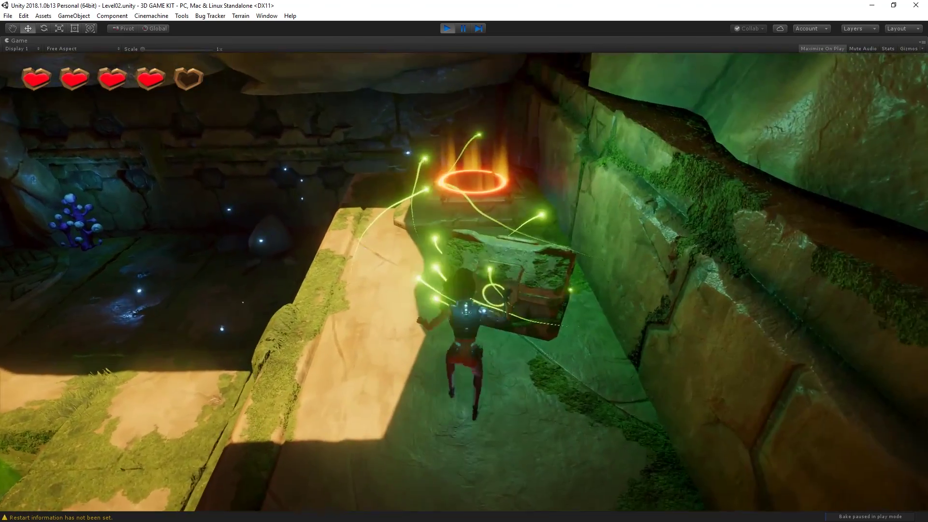
# Step: Run Ellen past the health crate to the glowing floor switch, activate it and return along the ledge beside the acid
pyautogui.press('w')
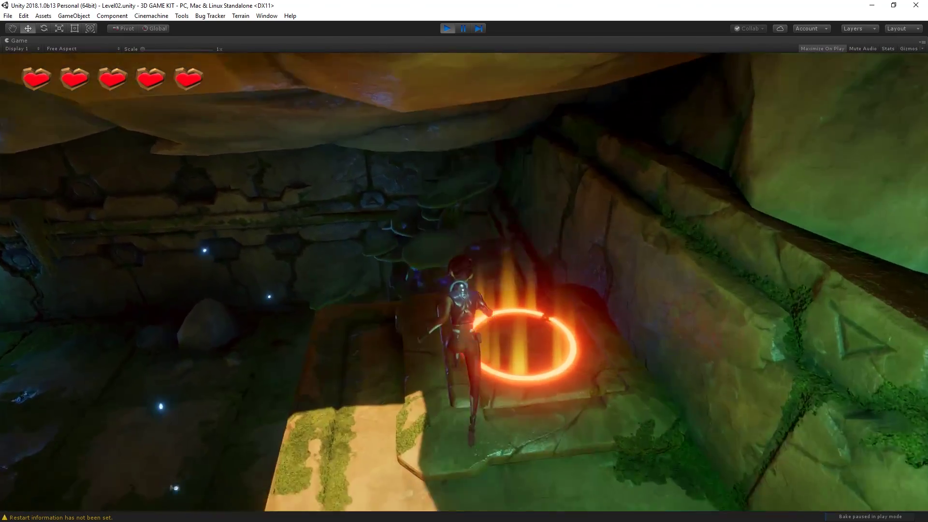
pyautogui.press('d')
pyautogui.press('w')
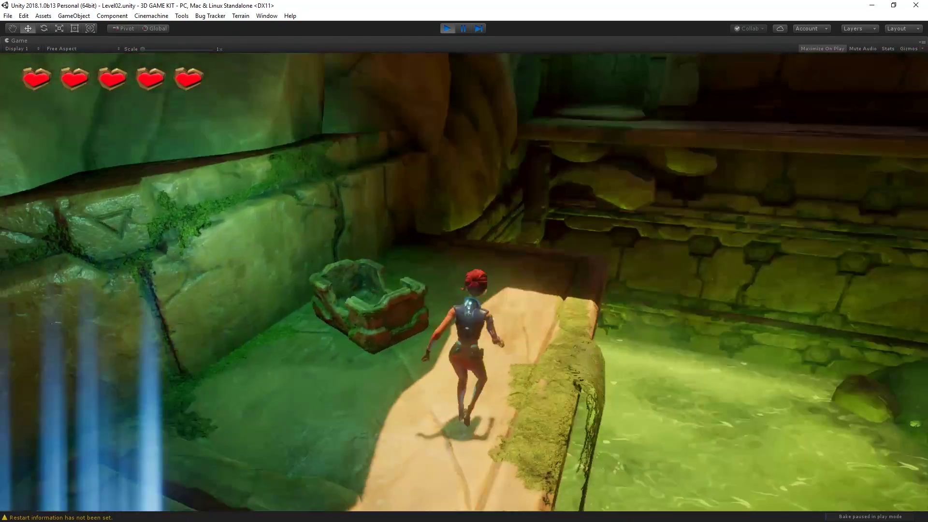
pyautogui.press('a')
pyautogui.press('d')
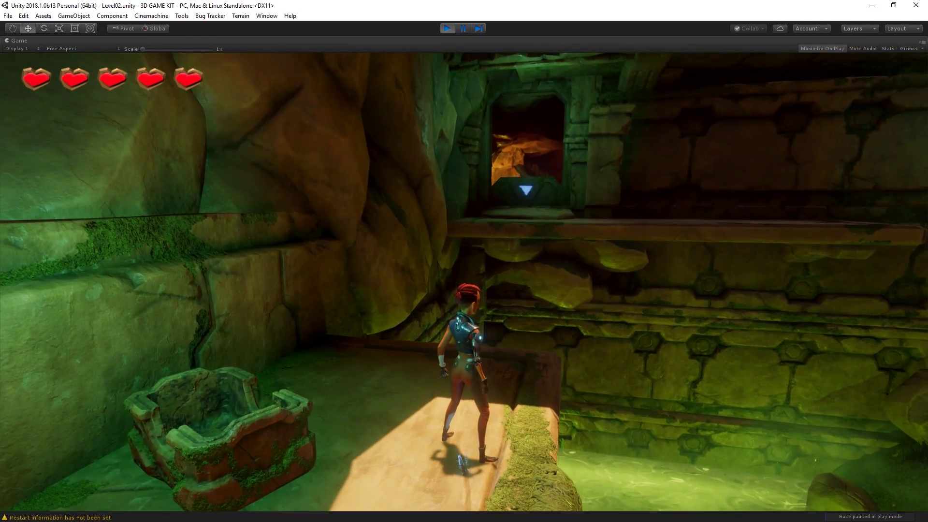
# Step: Run Ellen through the open carved doorway in Level02 and along the mossy stone ledge beside the acid pool
pyautogui.press('w')
pyautogui.press('w')
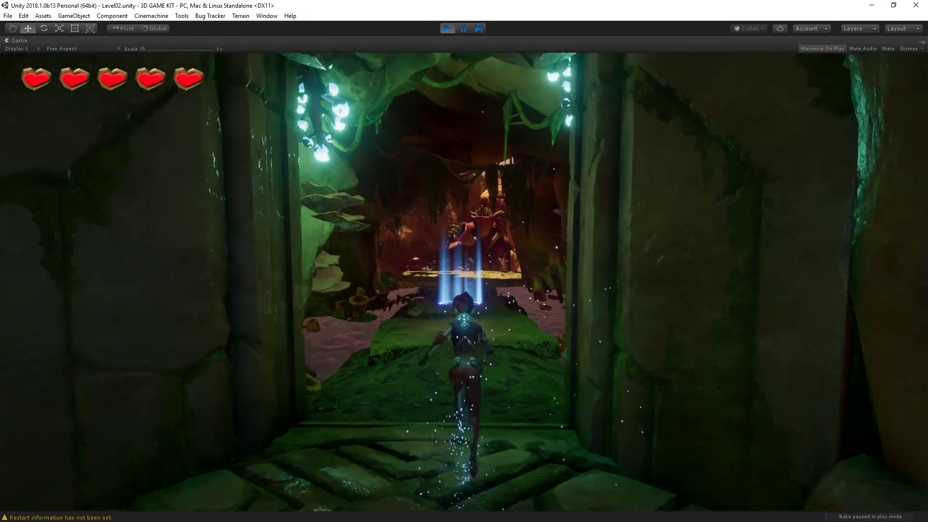
pyautogui.press('w')
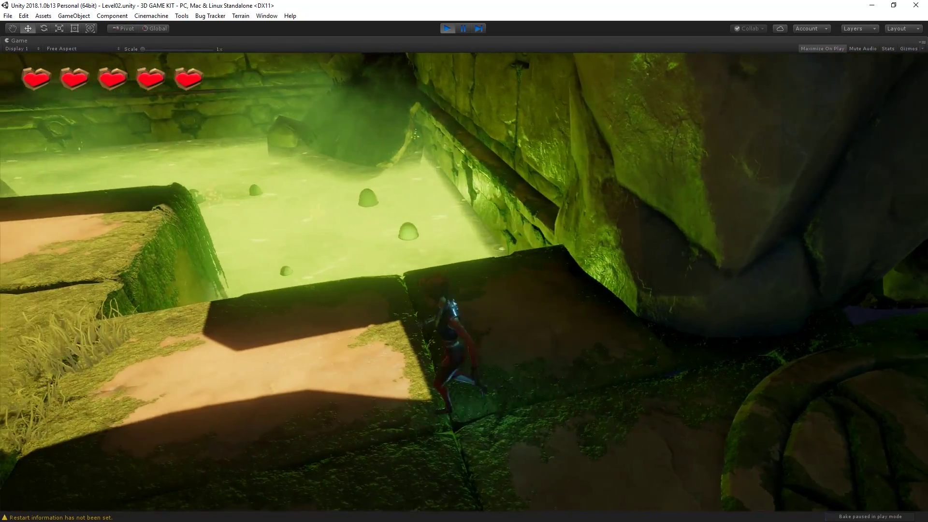
# Step: Cross the mossy stone platform over the acid pool and jump Ellen onto the next stone ledge
pyautogui.press('w')
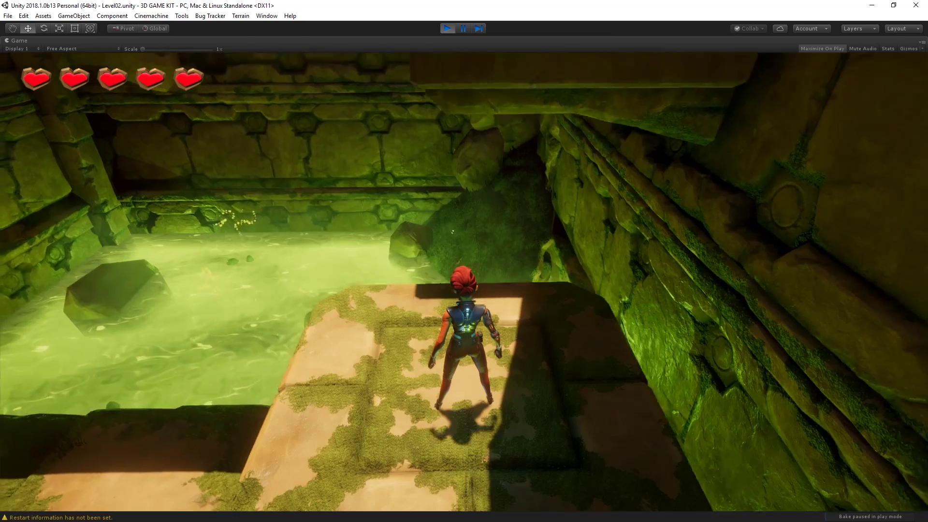
pyautogui.press('w')
pyautogui.press('space')
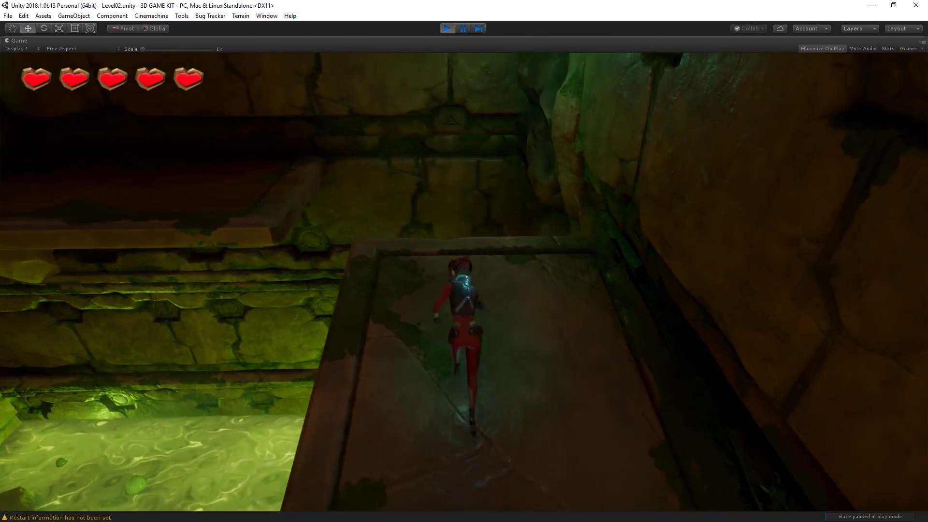